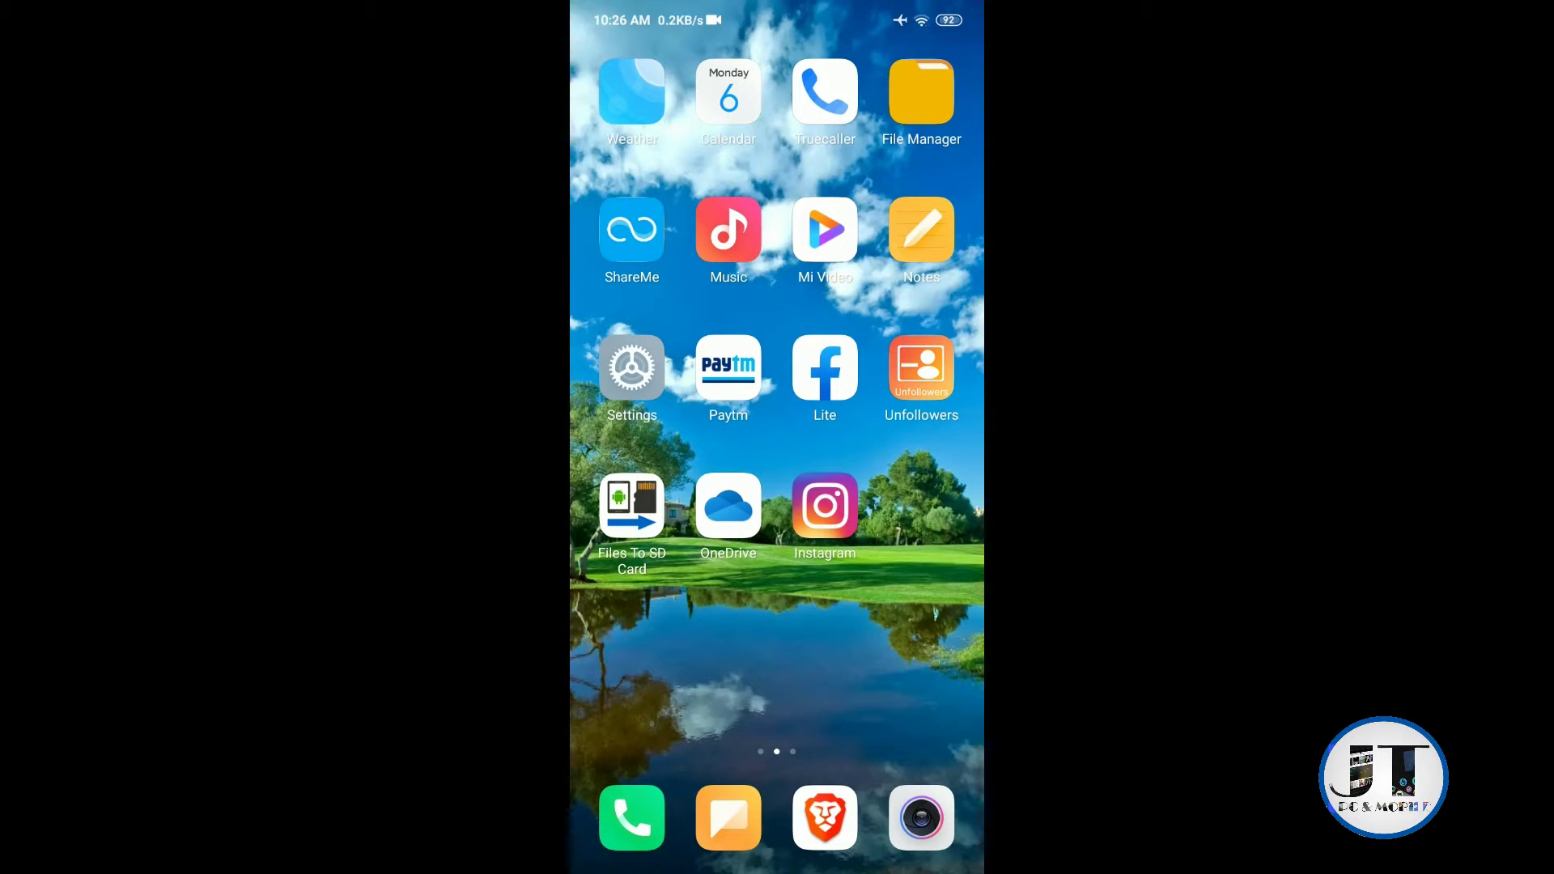
- In the current Instagram, view who liked akshaykumar's post, then return to the home screen
{"action": "left_click", "coordinate": [824, 507]}
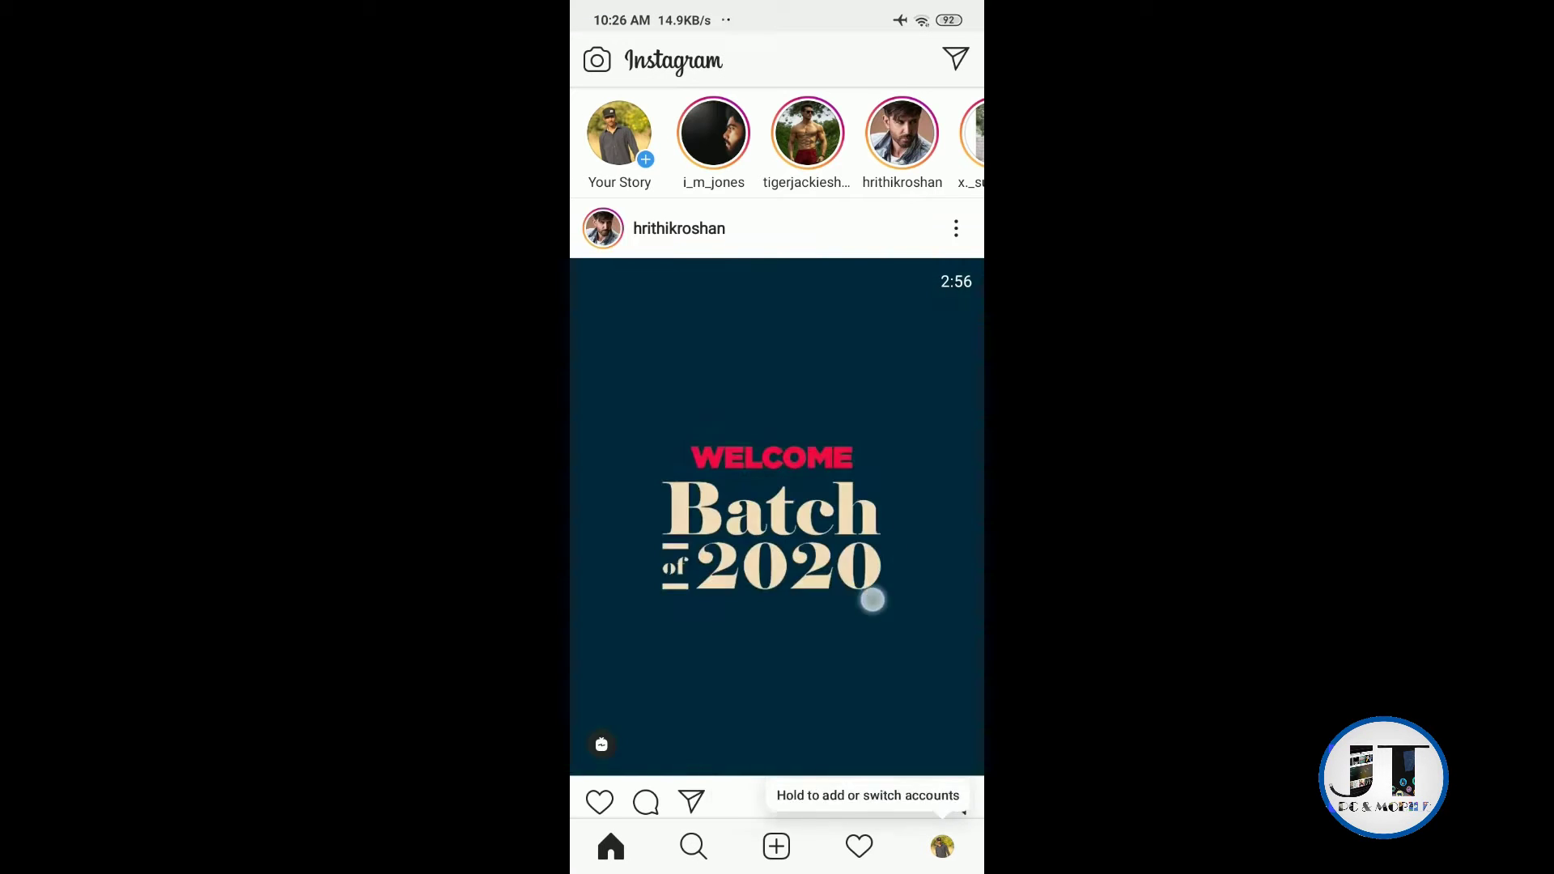
{"action": "scroll", "coordinate": [868, 596], "scroll_direction": "down", "scroll_amount": 5}
{"action": "scroll", "coordinate": [777, 486], "scroll_direction": "down", "scroll_amount": 5}
{"action": "scroll", "coordinate": [777, 487], "scroll_direction": "down", "scroll_amount": 5}
{"action": "scroll", "coordinate": [777, 485], "scroll_direction": "down", "scroll_amount": 5}
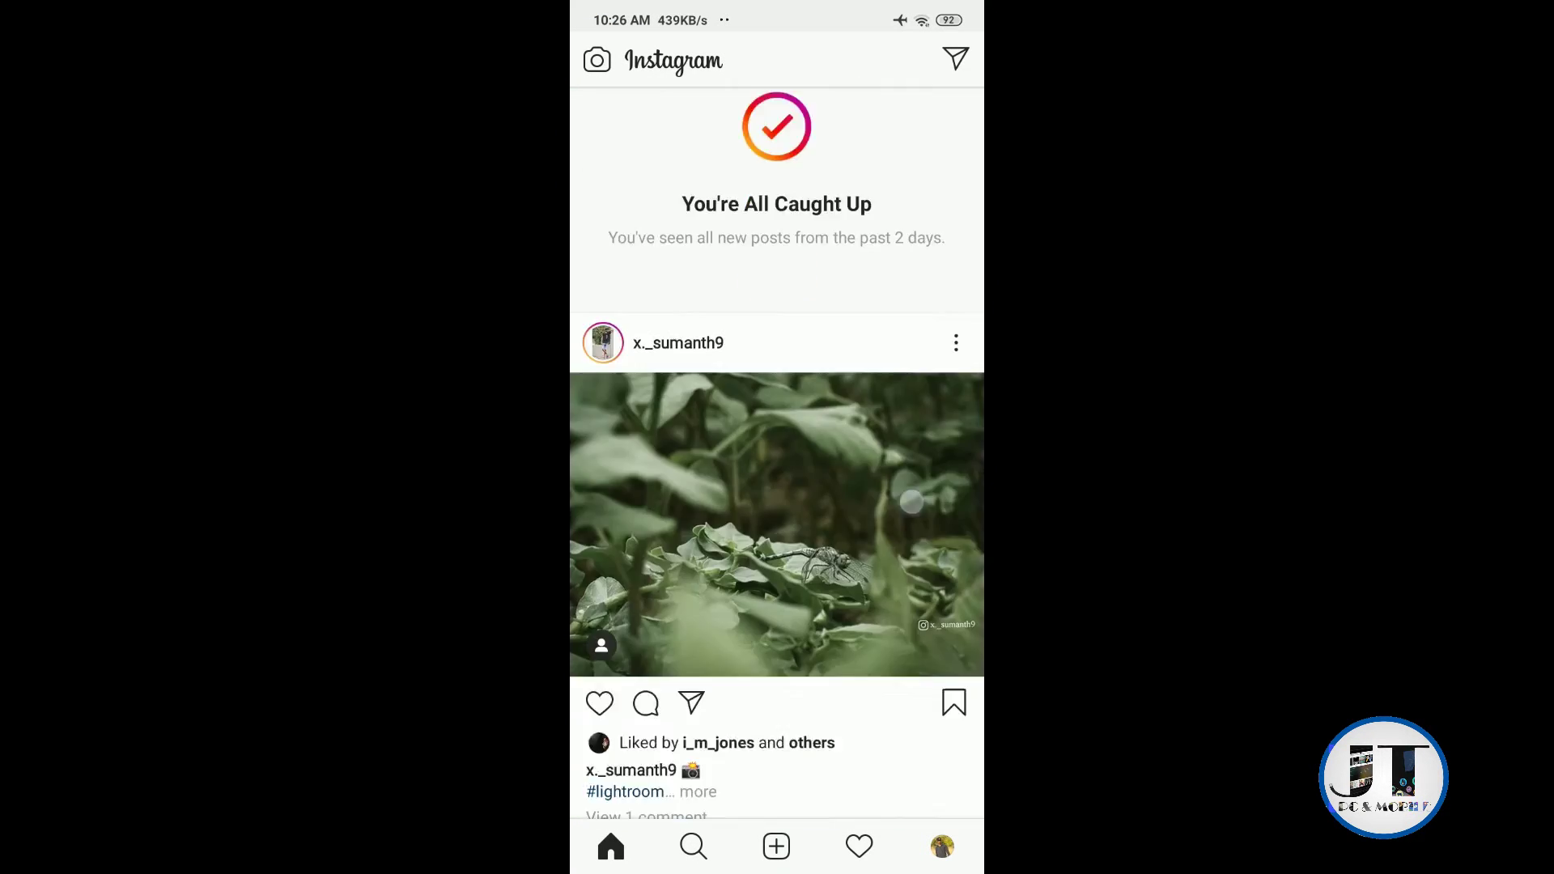
{"action": "scroll", "coordinate": [778, 486], "scroll_direction": "down", "scroll_amount": 5}
{"action": "scroll", "coordinate": [777, 487], "scroll_direction": "down", "scroll_amount": 5}
{"action": "scroll", "coordinate": [777, 485], "scroll_direction": "down", "scroll_amount": 5}
{"action": "scroll", "coordinate": [777, 486], "scroll_direction": "down", "scroll_amount": 2}
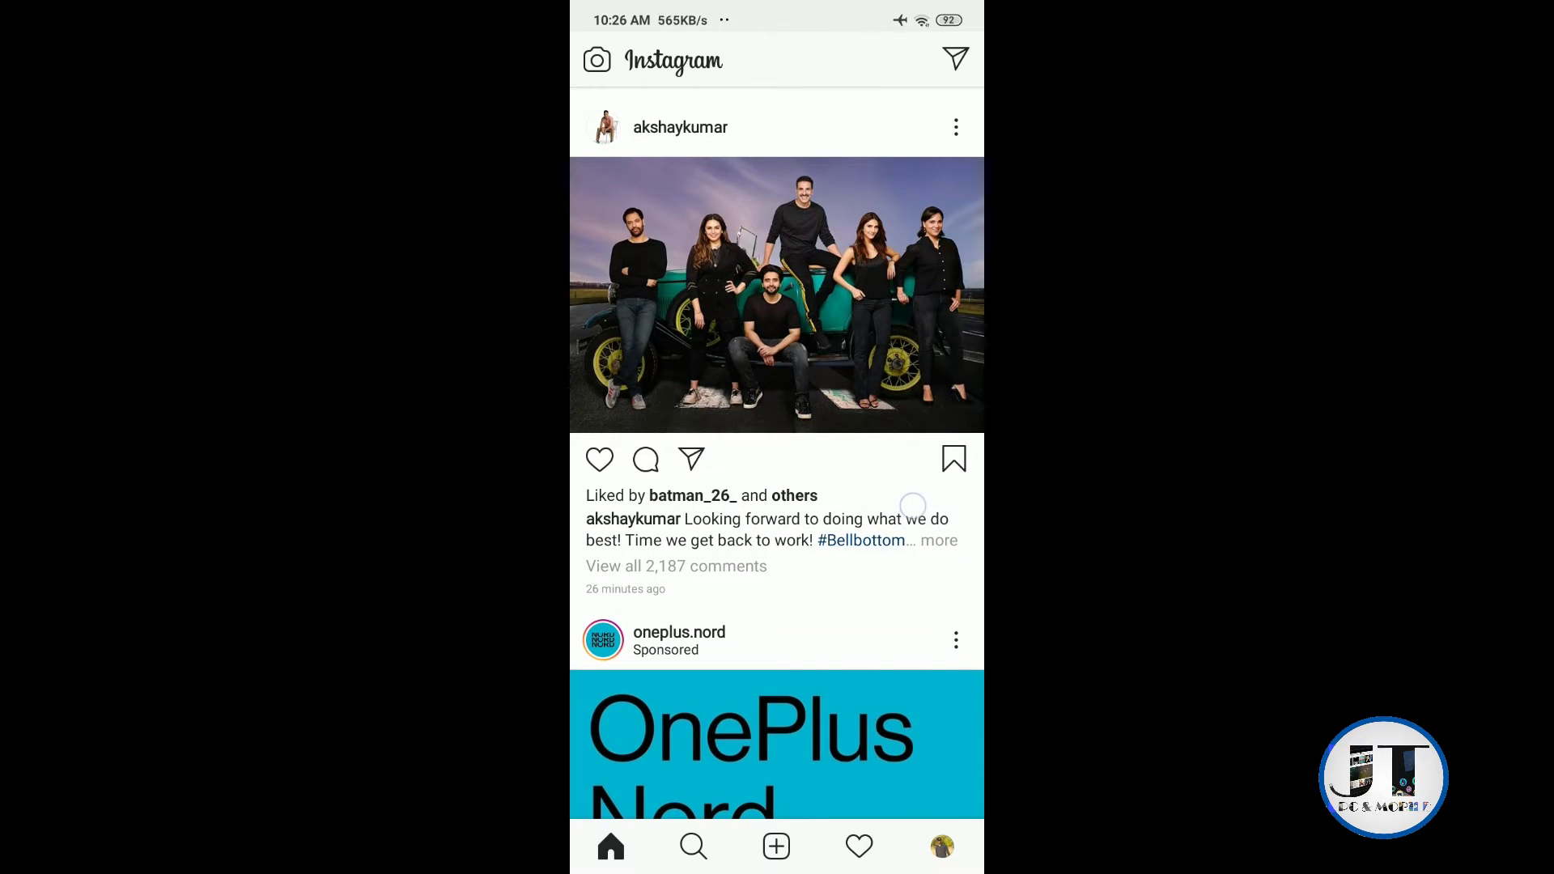
{"action": "left_click", "coordinate": [850, 496]}
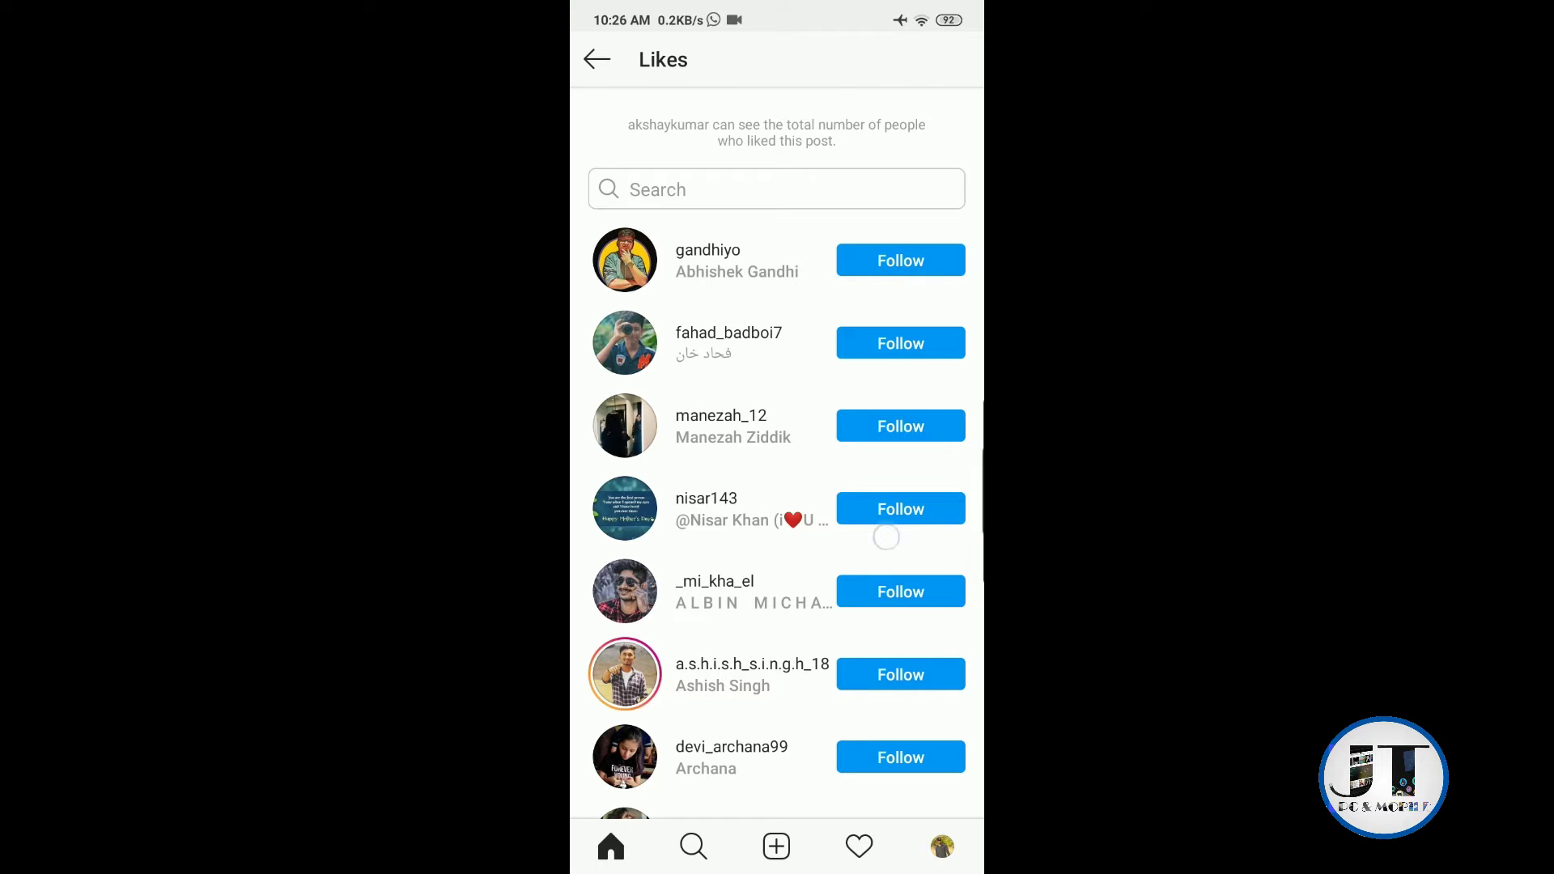
{"action": "left_click", "coordinate": [596, 59]}
{"action": "mouse_move", "coordinate": [777, 868]}
{"action": "left_mouse_down"}
{"action": "mouse_move", "coordinate": [777, 486]}
{"action": "mouse_move", "coordinate": [960, 523]}
{"action": "left_mouse_up"}
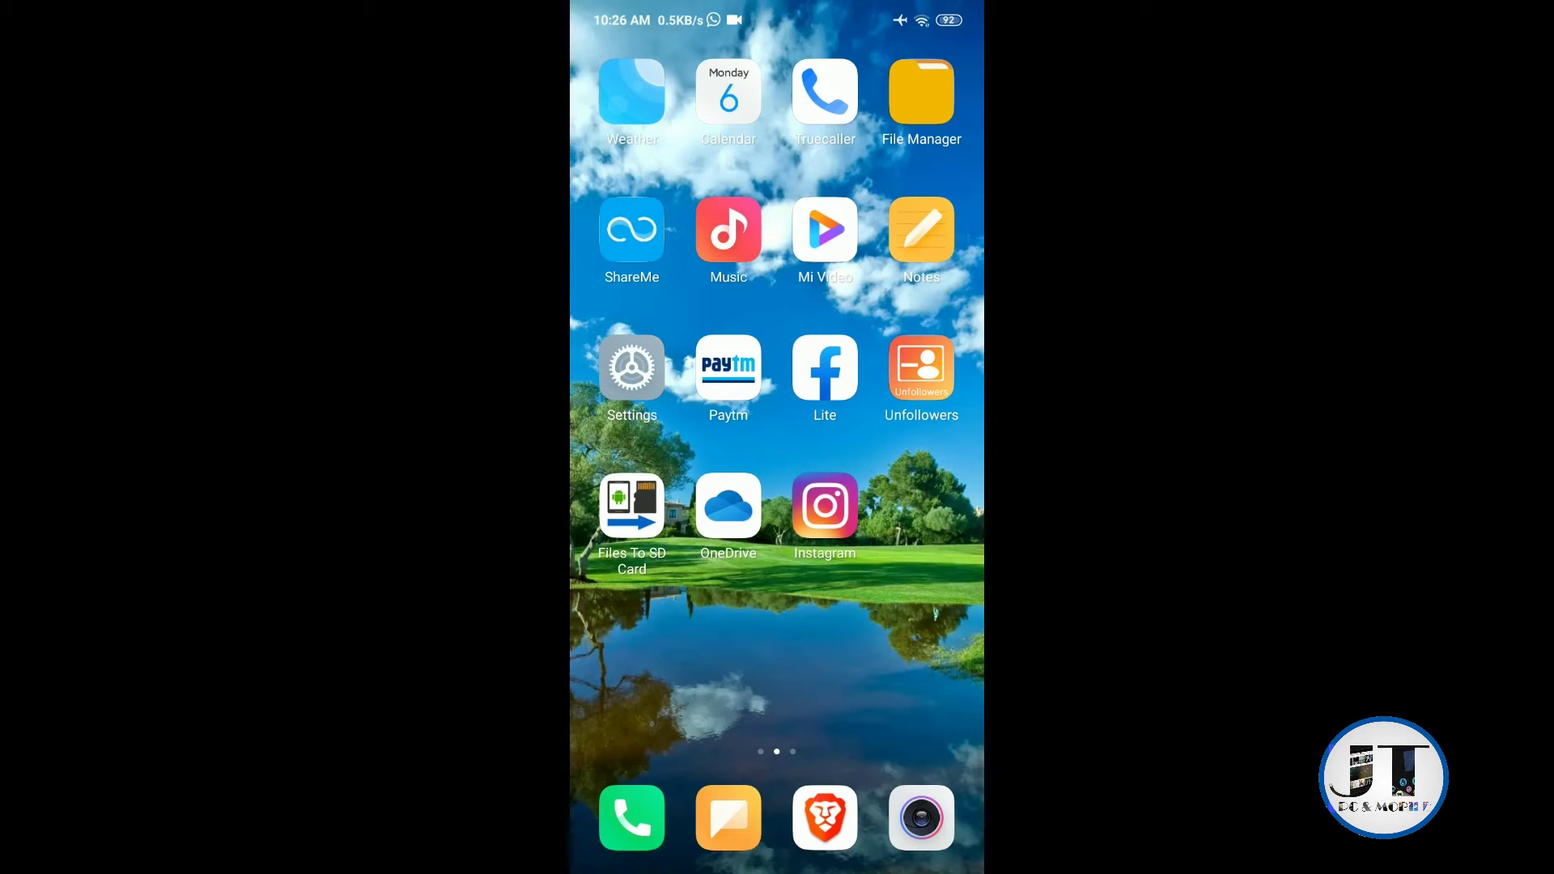
- Uninstall the Instagram app from its home-screen icon and confirm the removal
{"action": "left_click", "coordinate": [824, 507]}
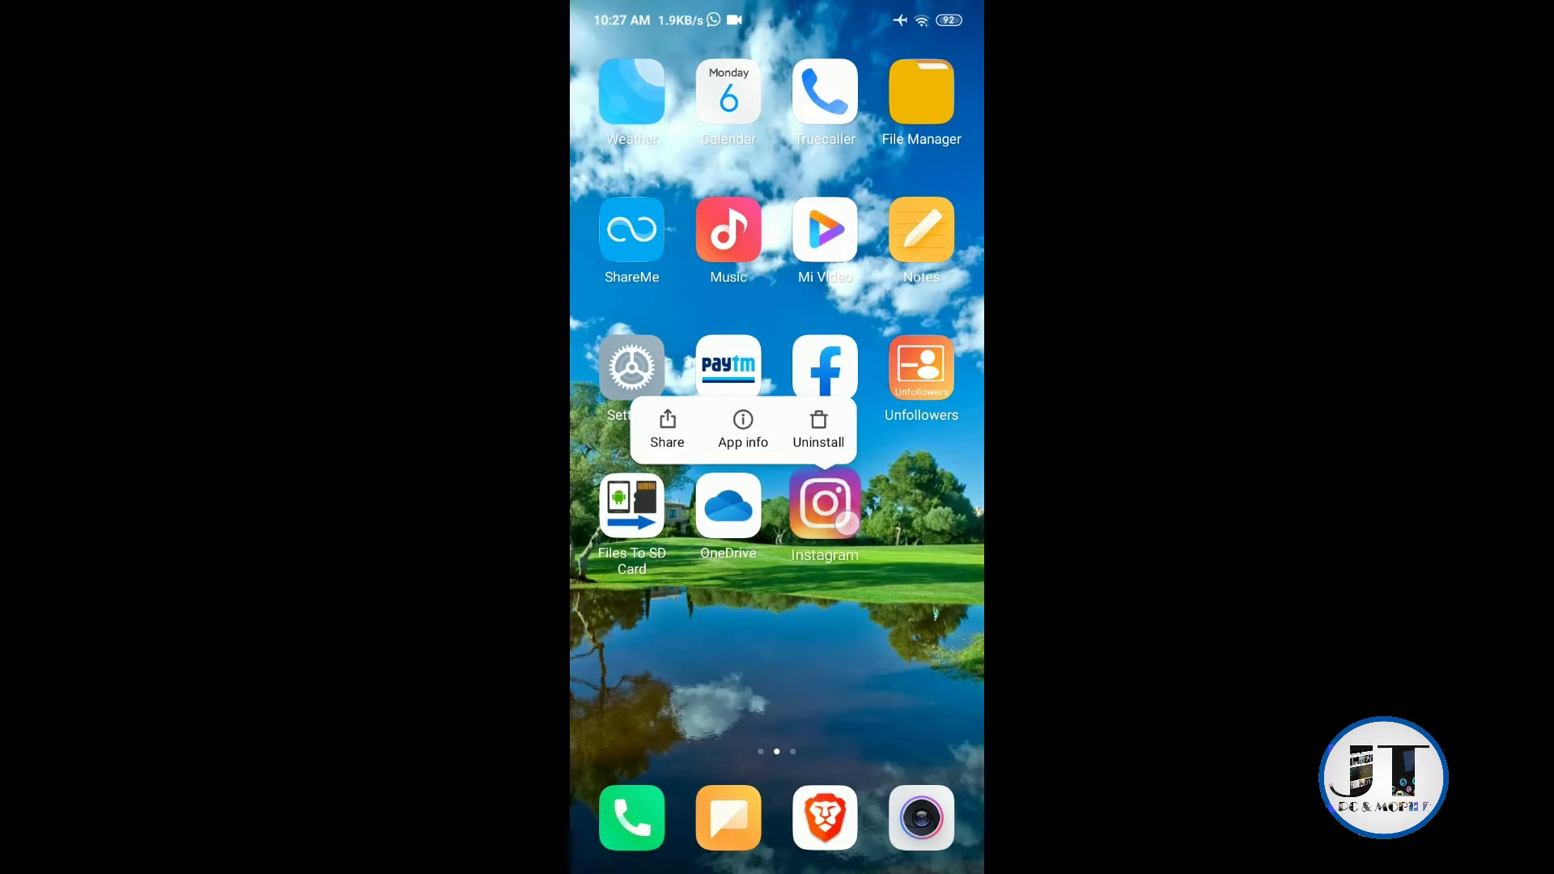
{"action": "left_click", "coordinate": [819, 428]}
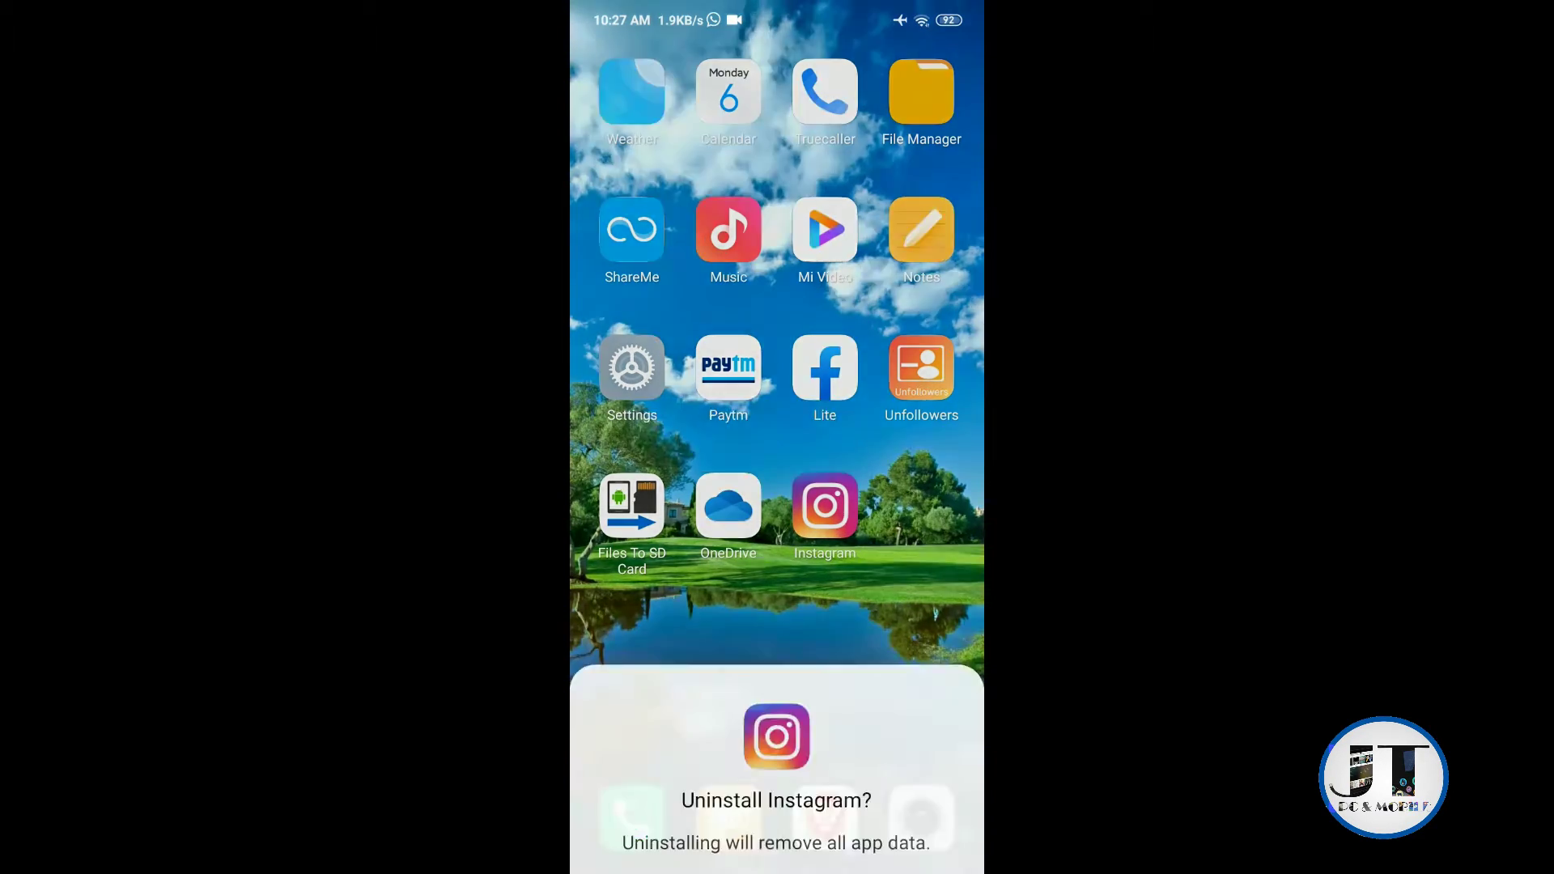
{"action": "left_click", "coordinate": [865, 821]}
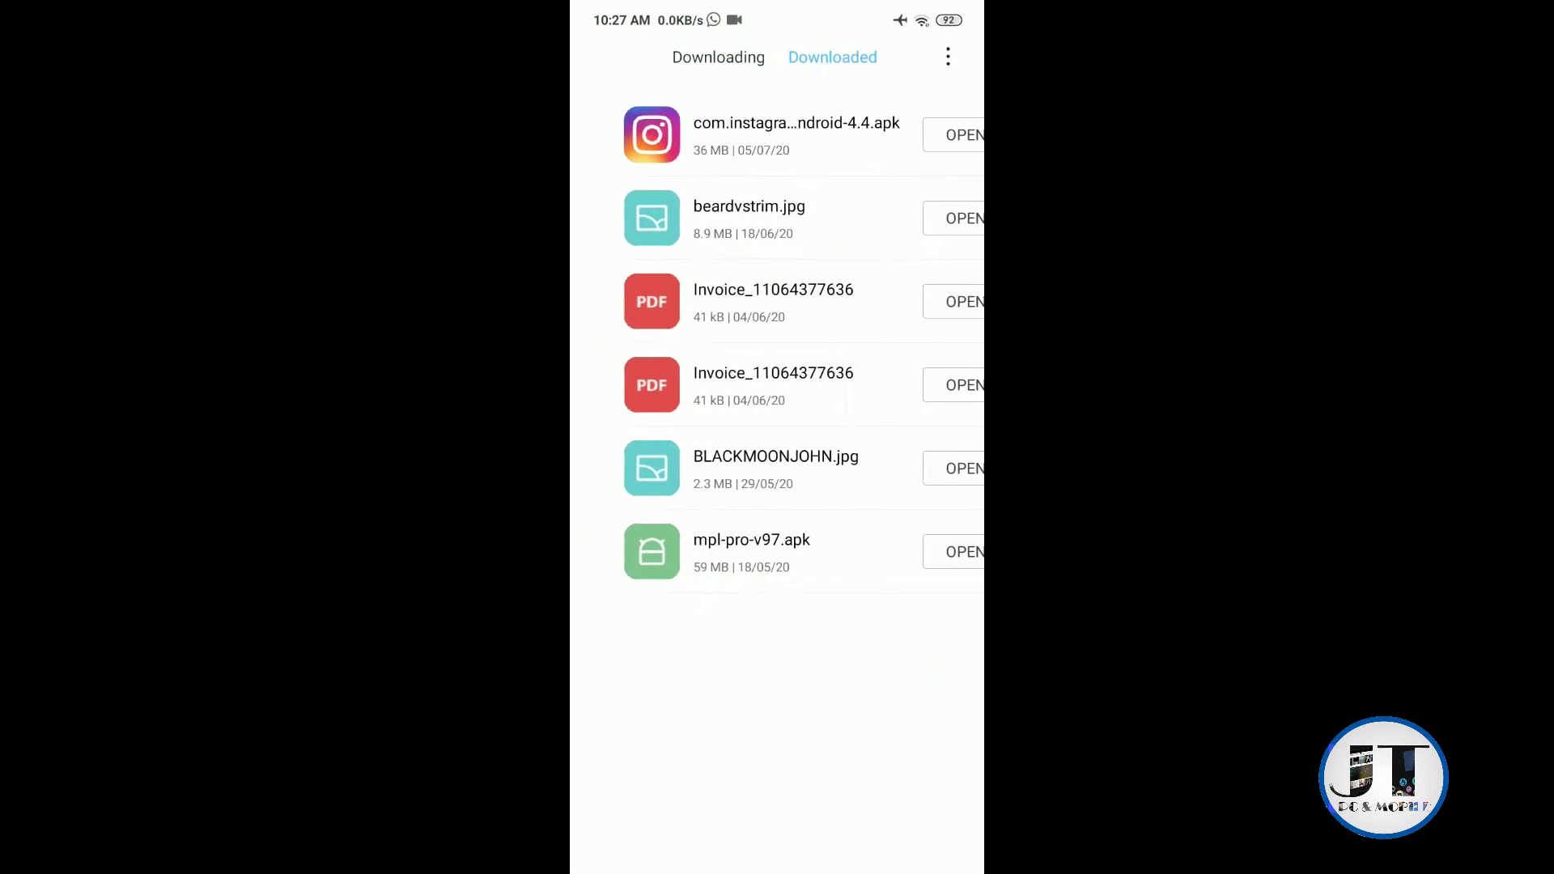
- Install the downloaded older Instagram APK, accepting the unknown-app warning
{"action": "left_click", "coordinate": [929, 135]}
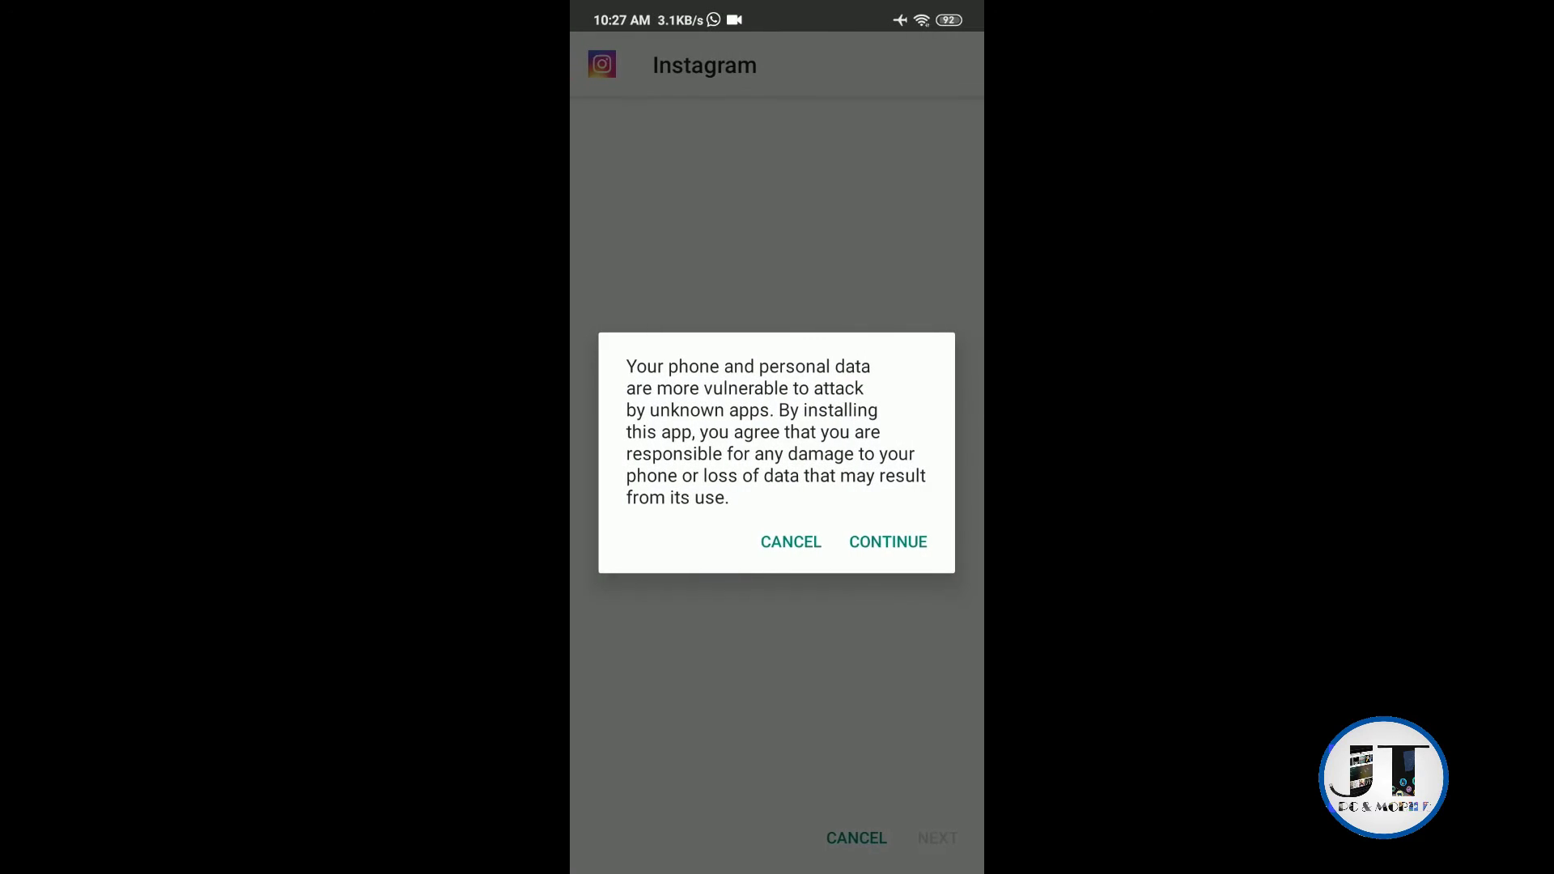
{"action": "left_click", "coordinate": [888, 542]}
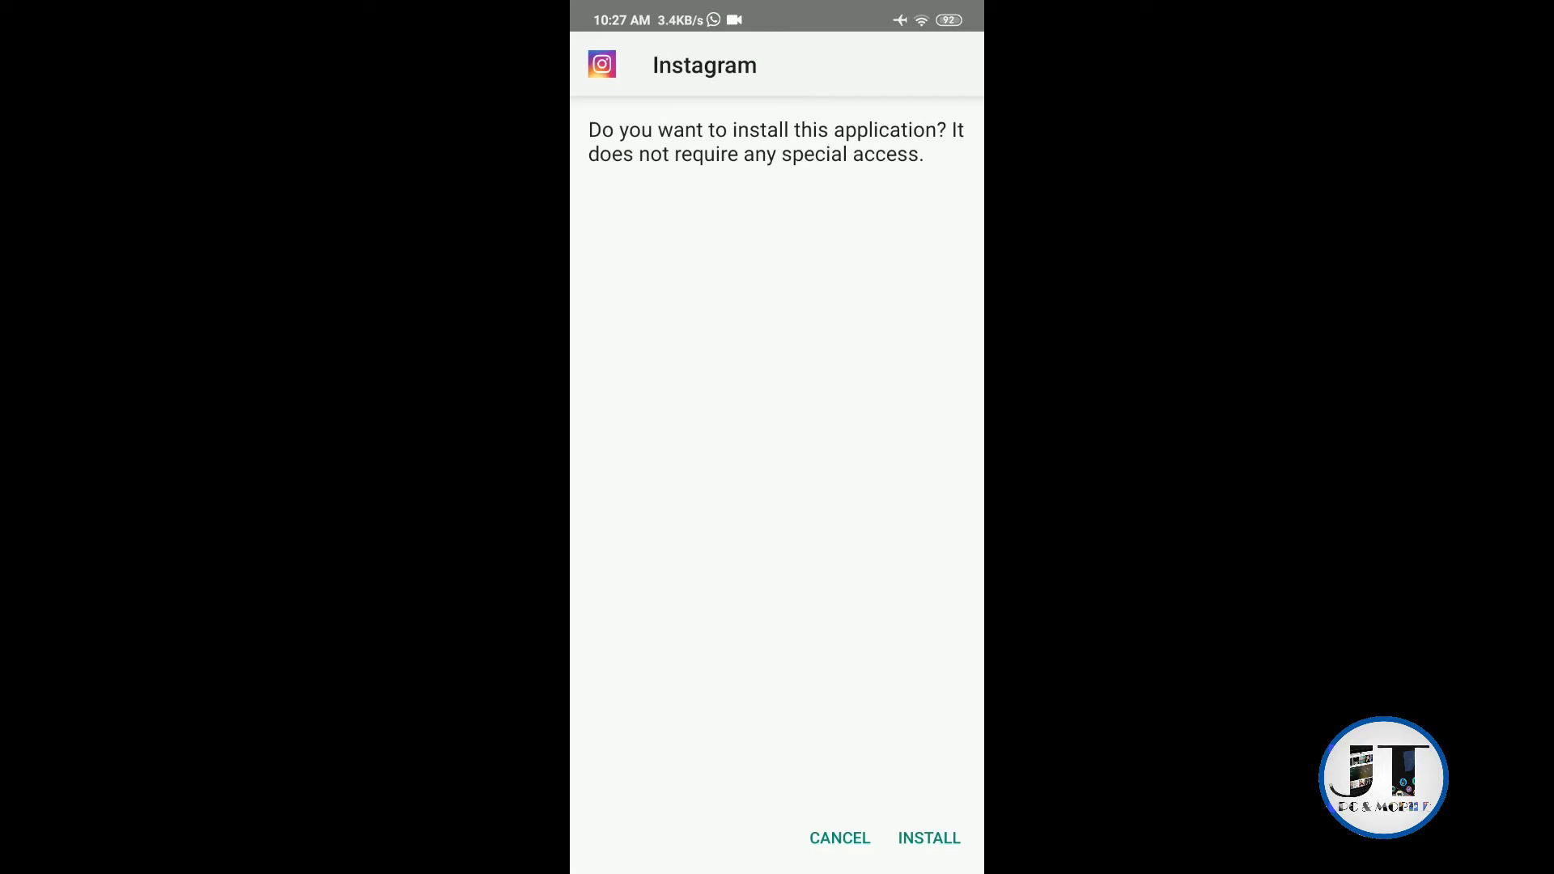
{"action": "left_click", "coordinate": [930, 838]}
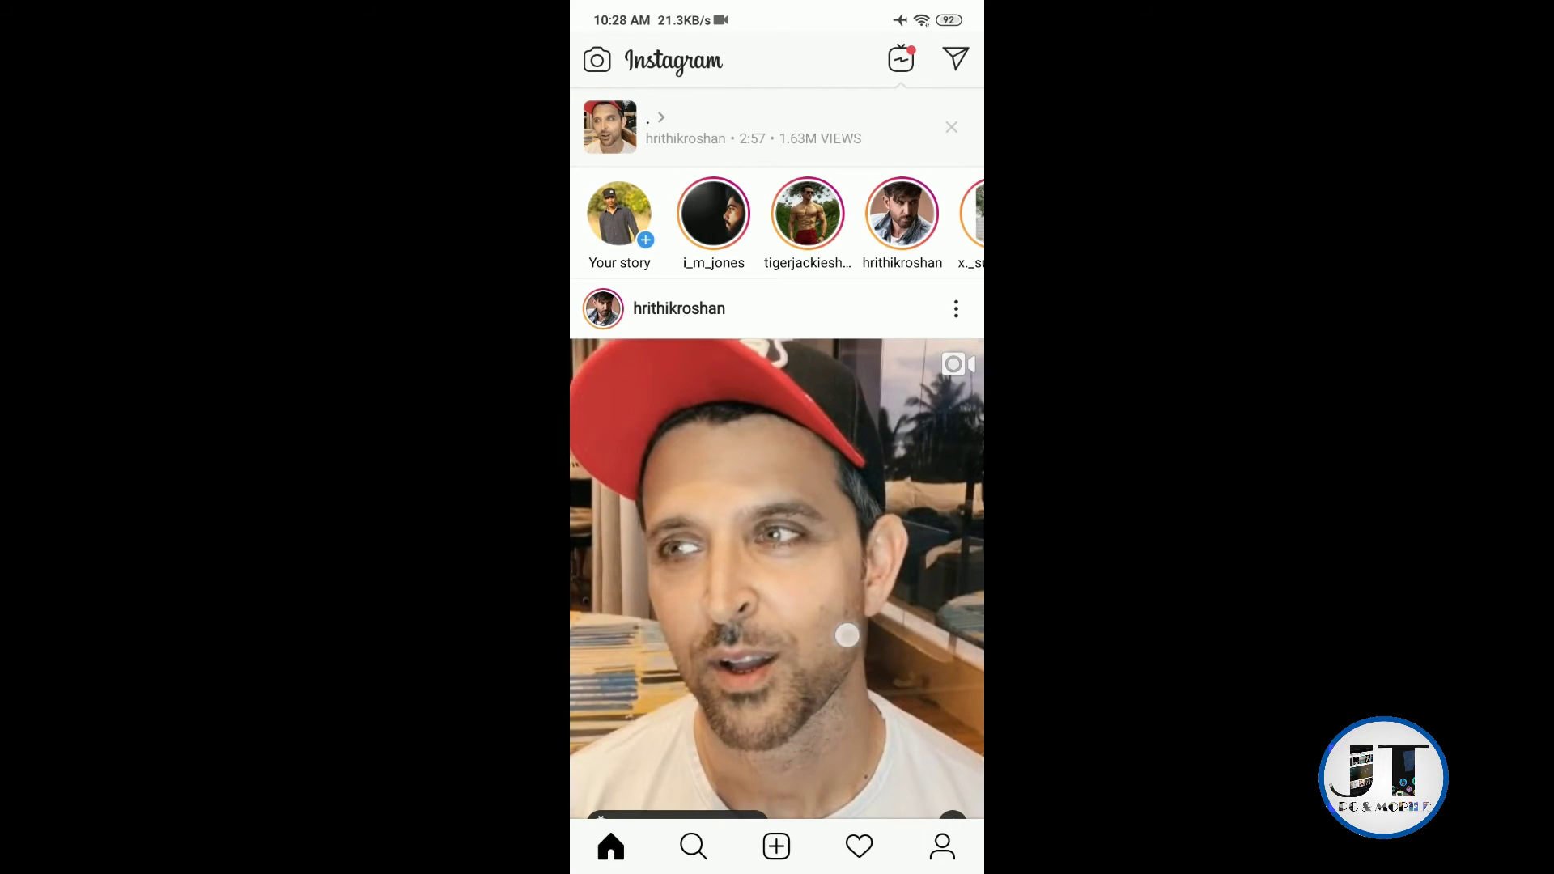
{"action": "left_click_drag", "start_coordinate": [875, 681], "coordinate": [932, 509]}
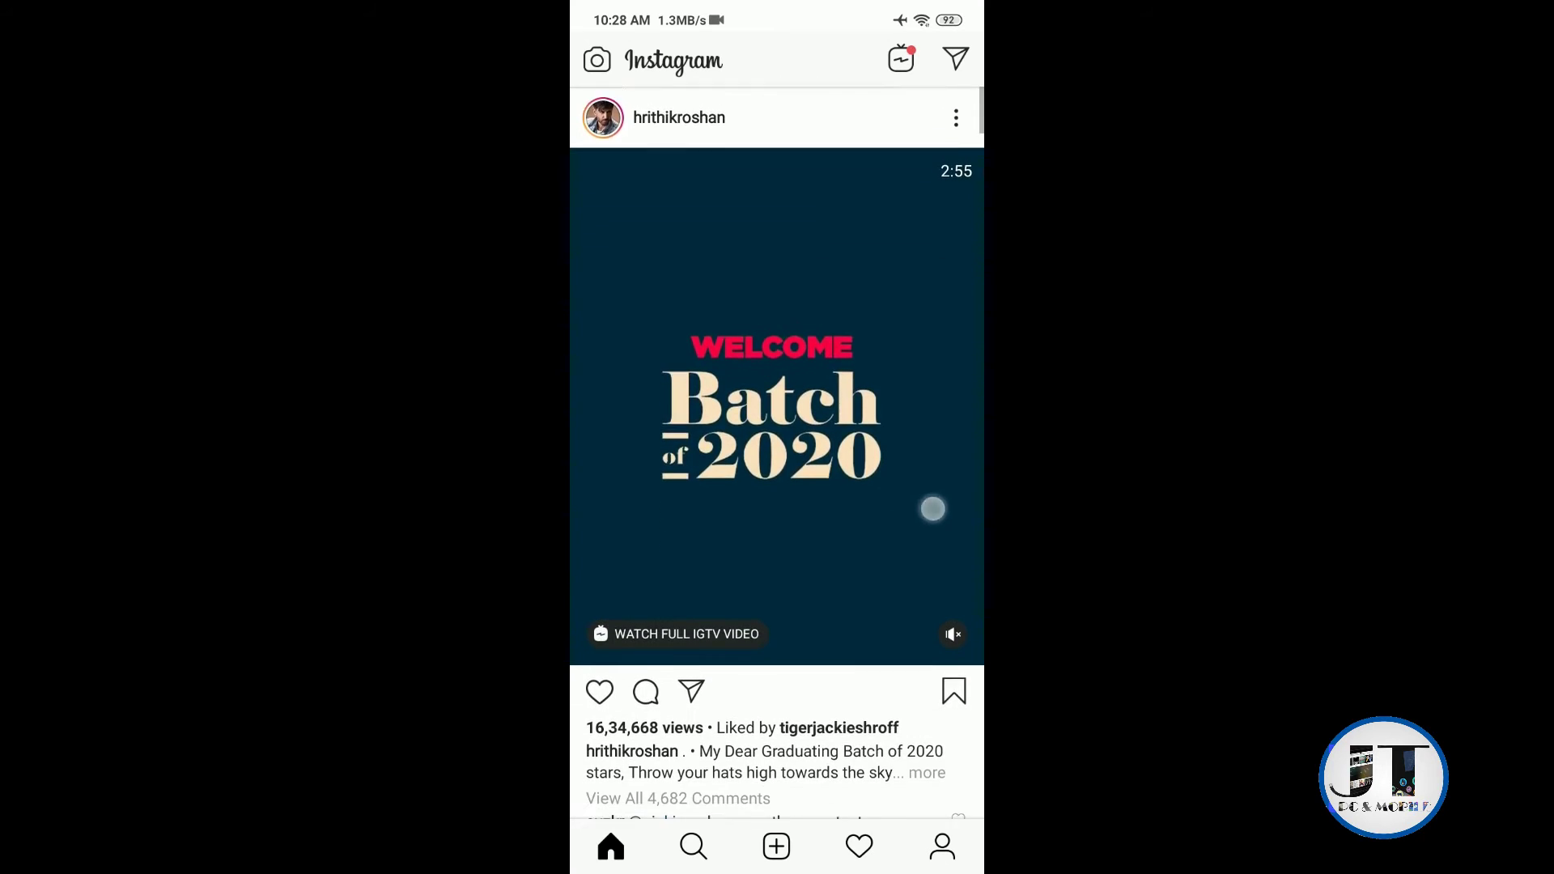
- Scroll the home feed to confirm posts show like counts such as 3,74,713 likes
{"action": "left_click_drag", "start_coordinate": [850, 668], "coordinate": [850, 243]}
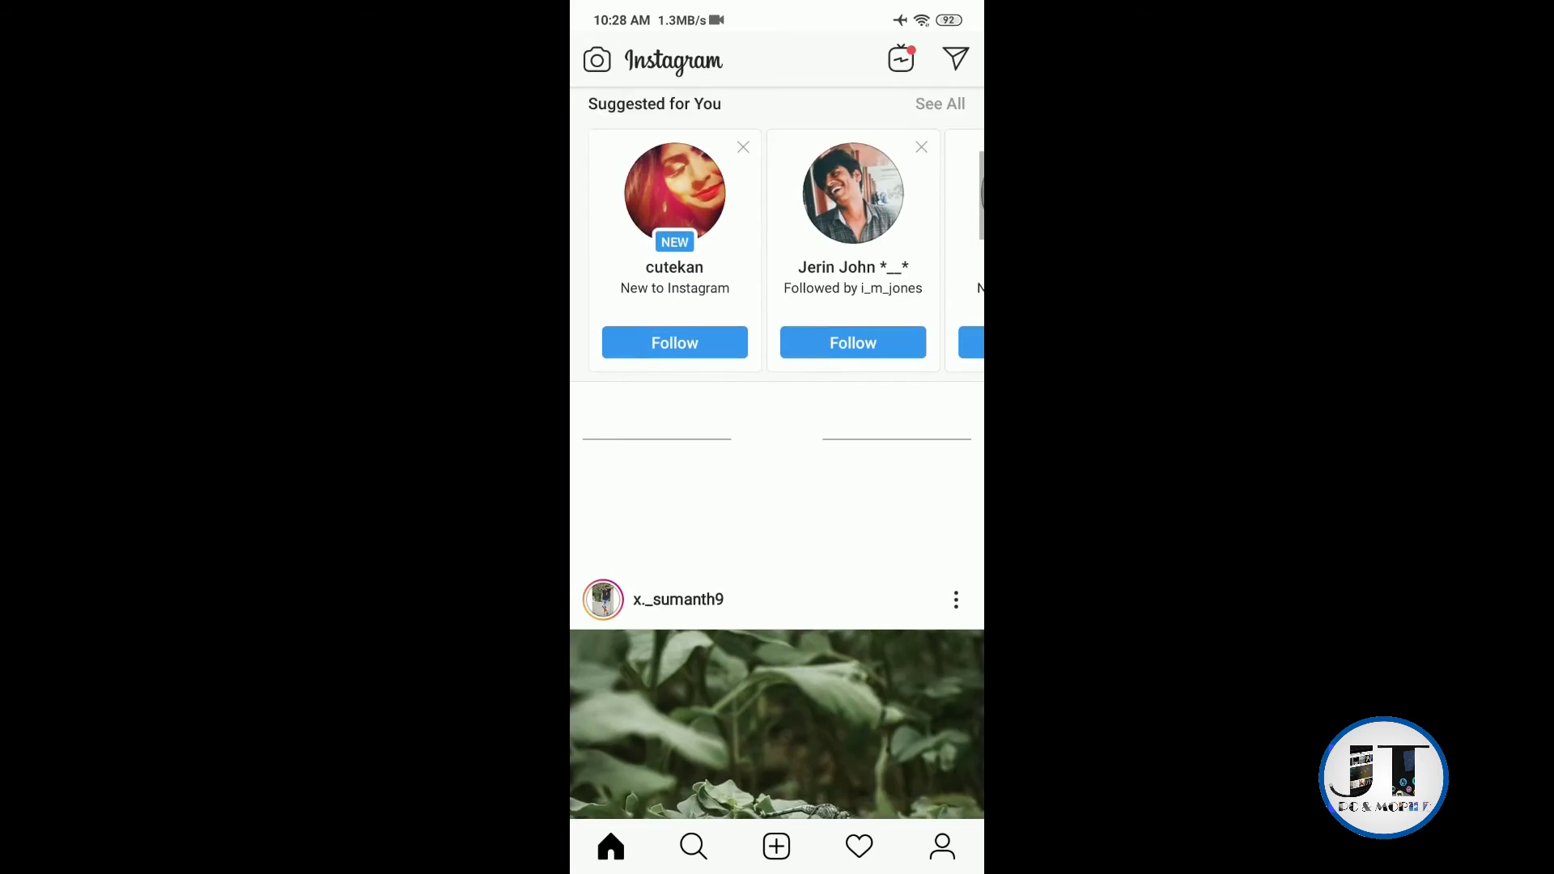
{"action": "left_click_drag", "start_coordinate": [875, 680], "coordinate": [875, 365]}
{"action": "left_click_drag", "start_coordinate": [874, 728], "coordinate": [876, 365]}
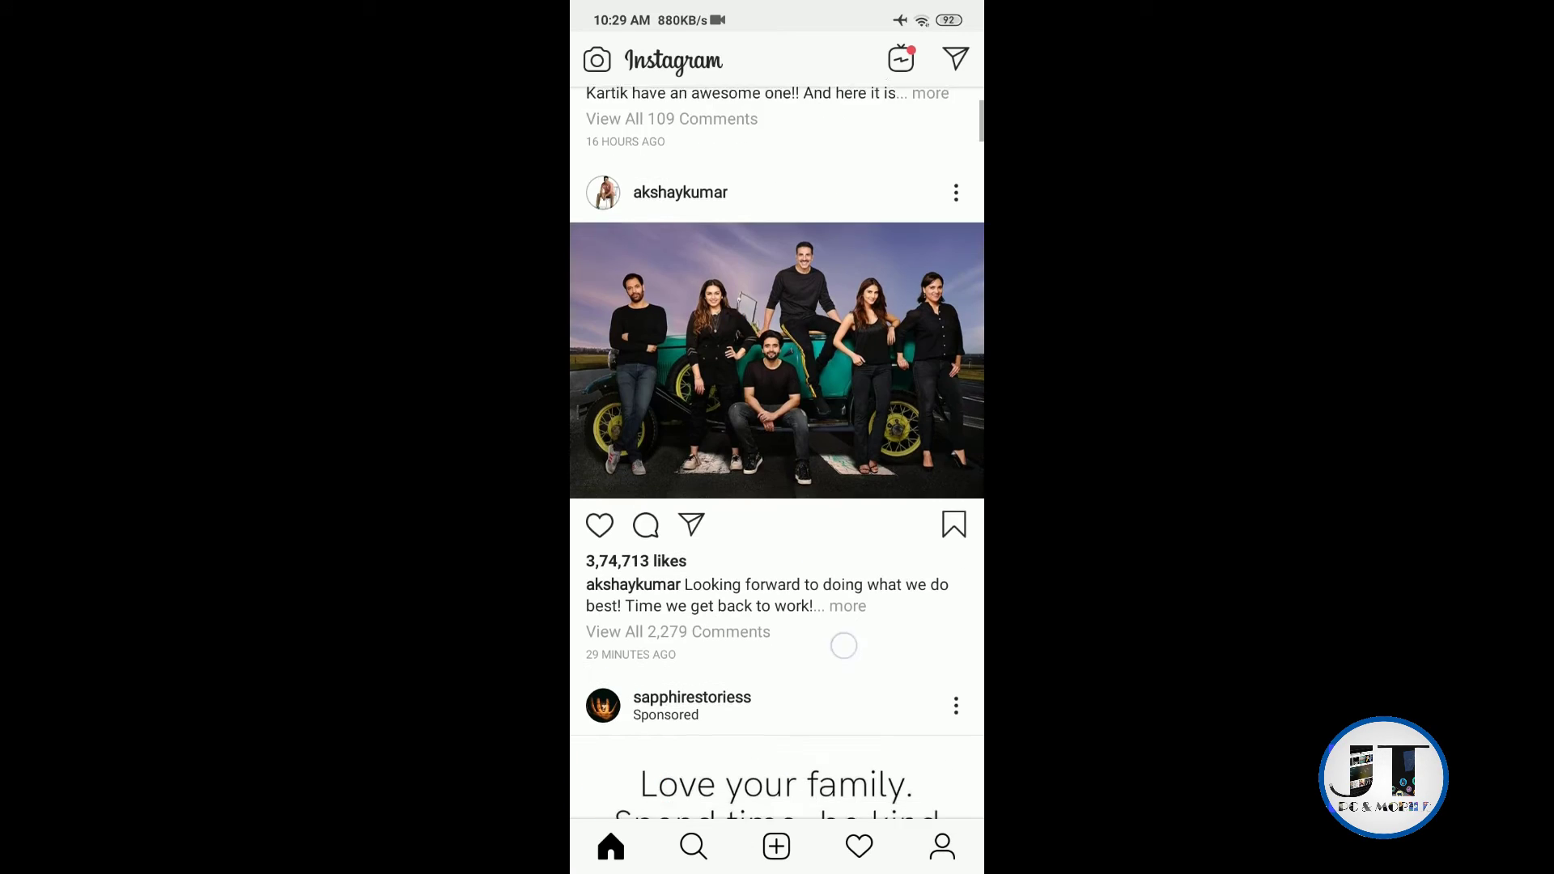
{"action": "left_click_drag", "start_coordinate": [842, 681], "coordinate": [843, 571]}
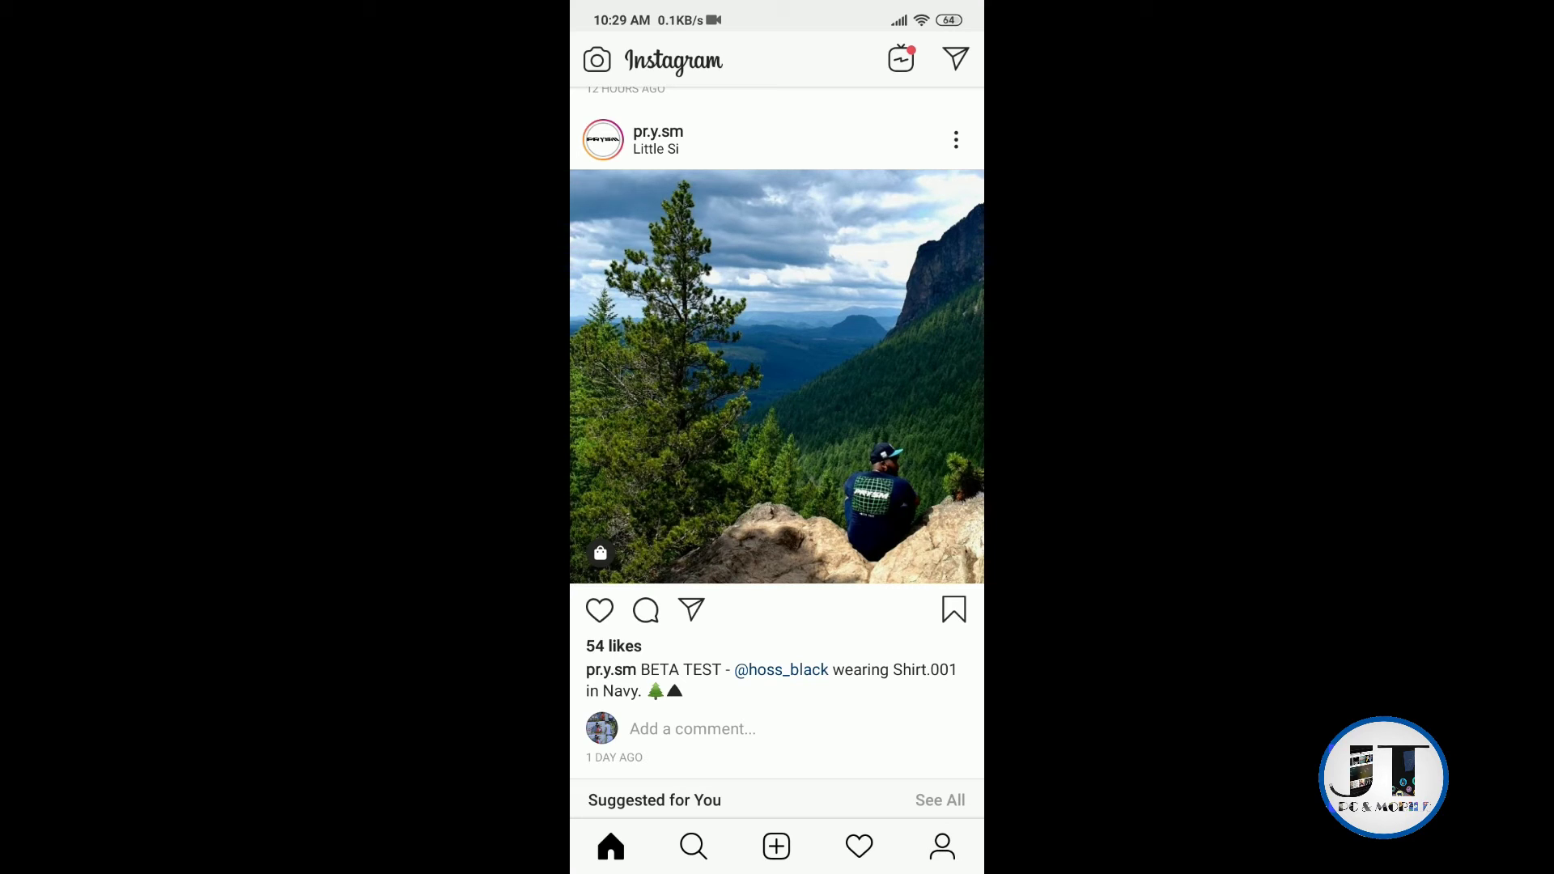
- Switch off 'Automatically update Instagram' under Settings > About > App updates and confirm
{"action": "left_click", "coordinate": [943, 847]}
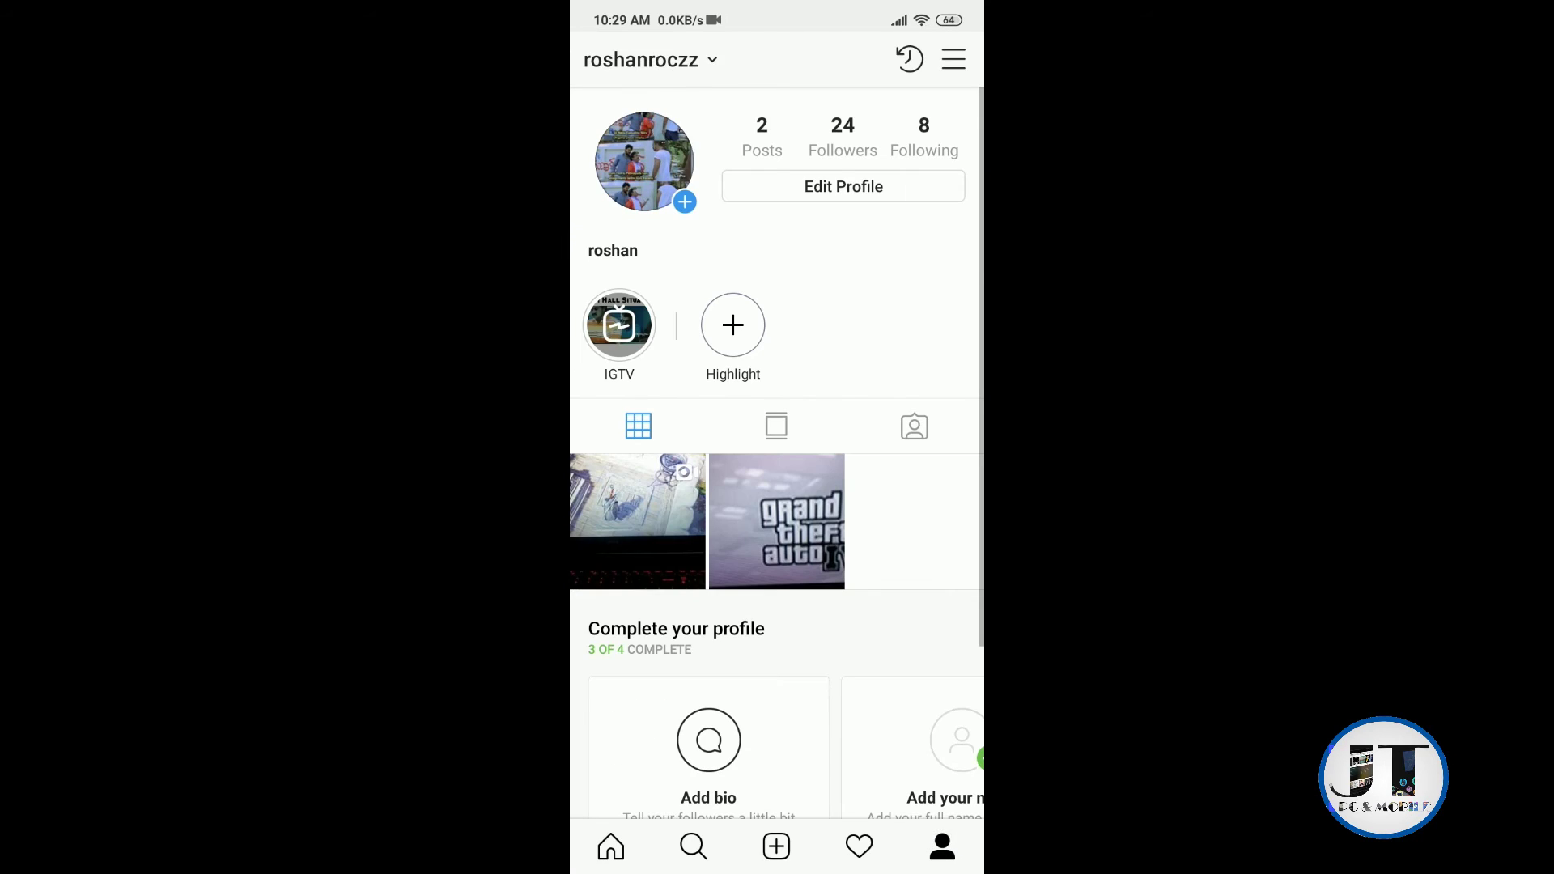
{"action": "left_click", "coordinate": [953, 60]}
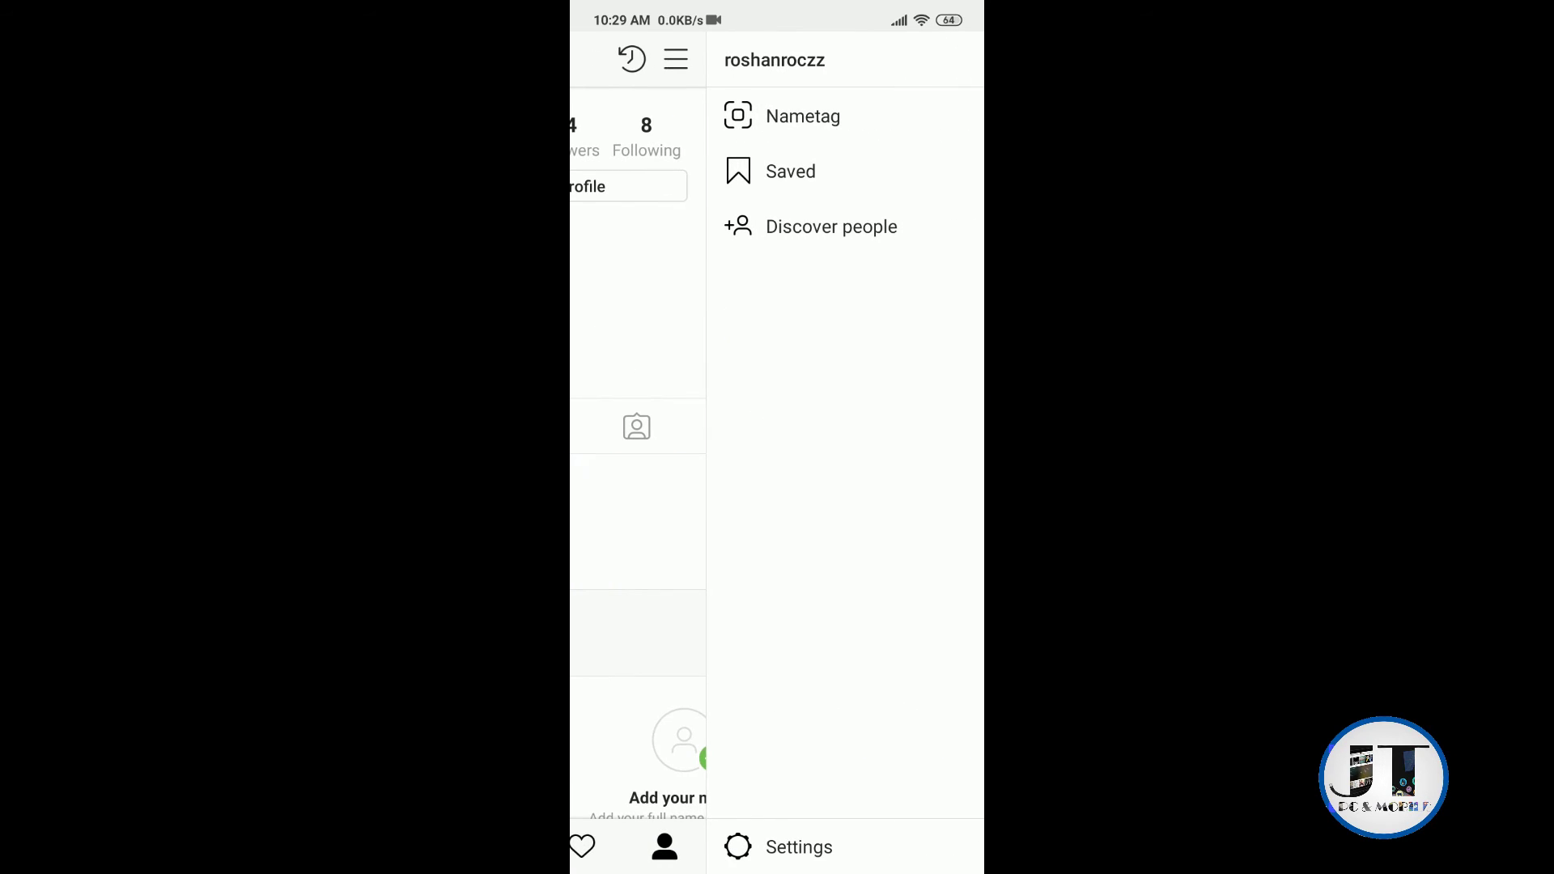
{"action": "left_click", "coordinate": [801, 847]}
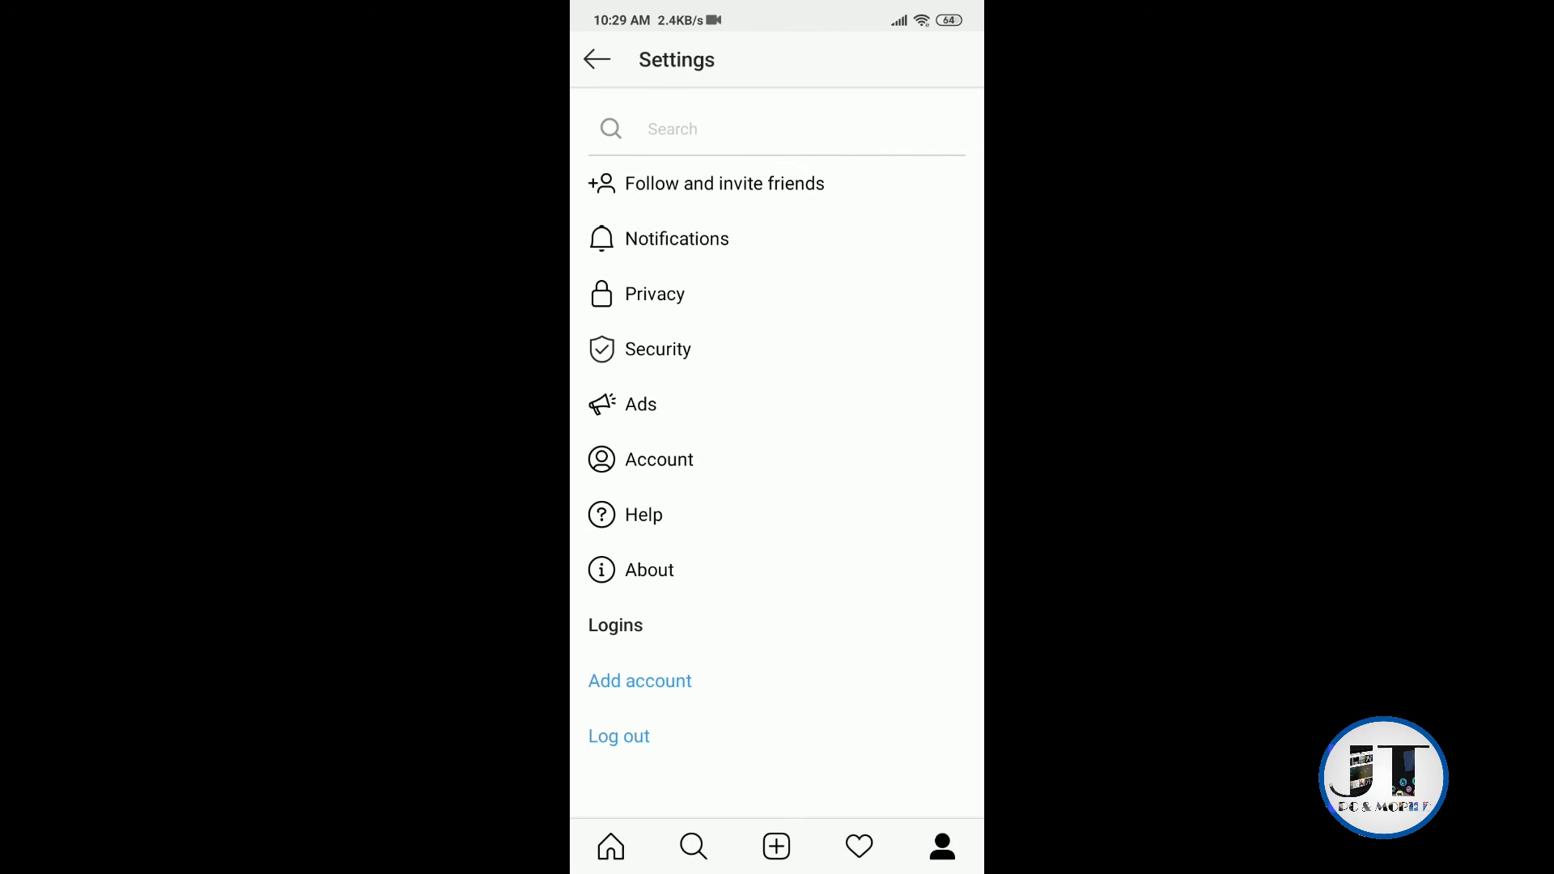
{"action": "left_click", "coordinate": [650, 570]}
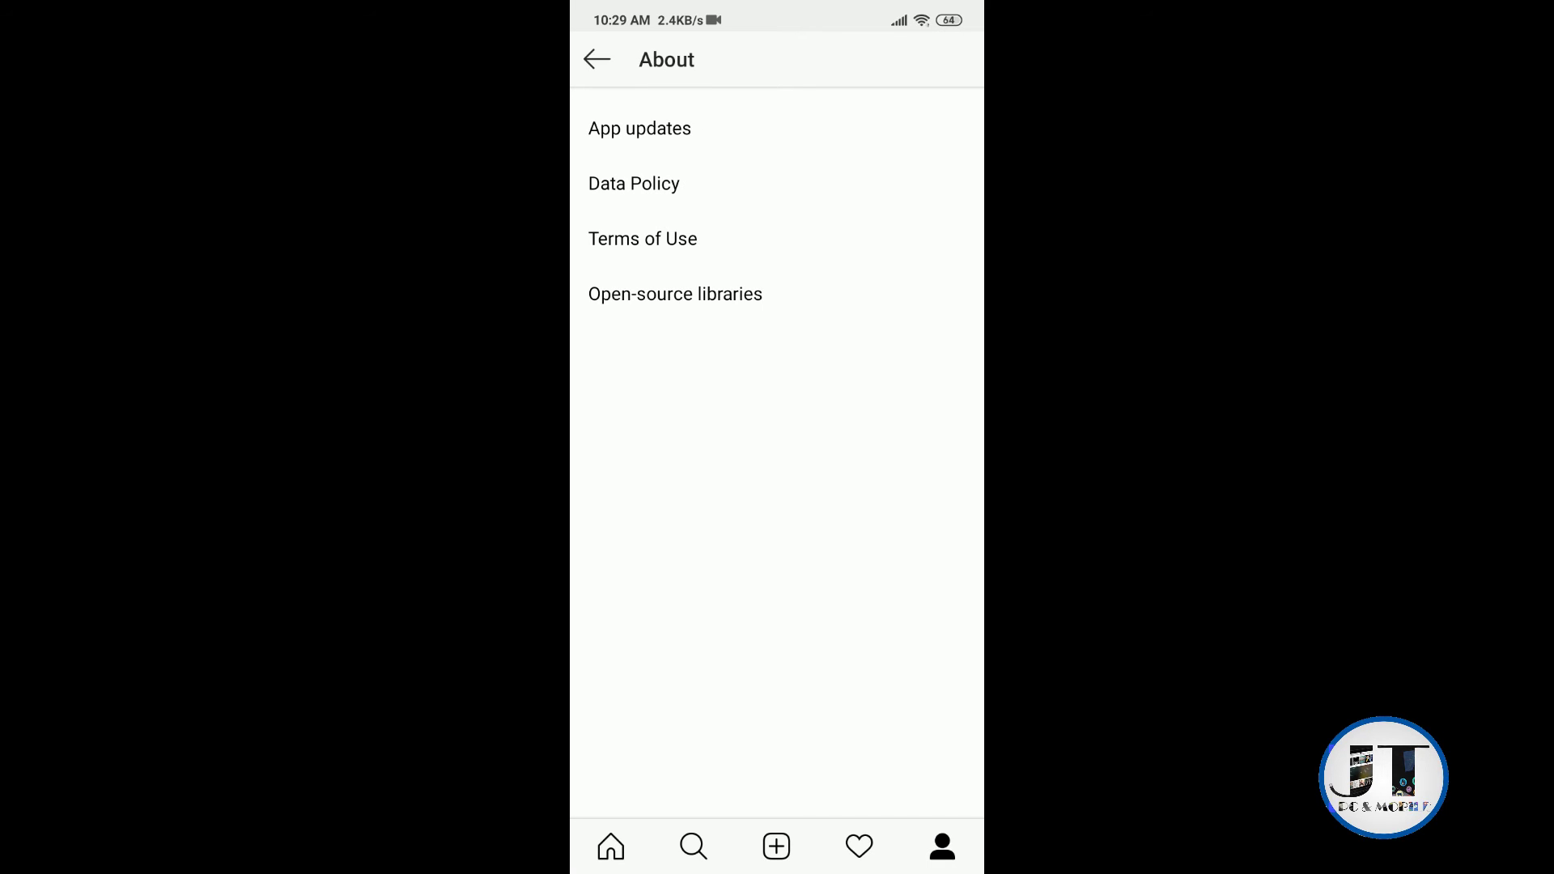
{"action": "left_click", "coordinate": [641, 128]}
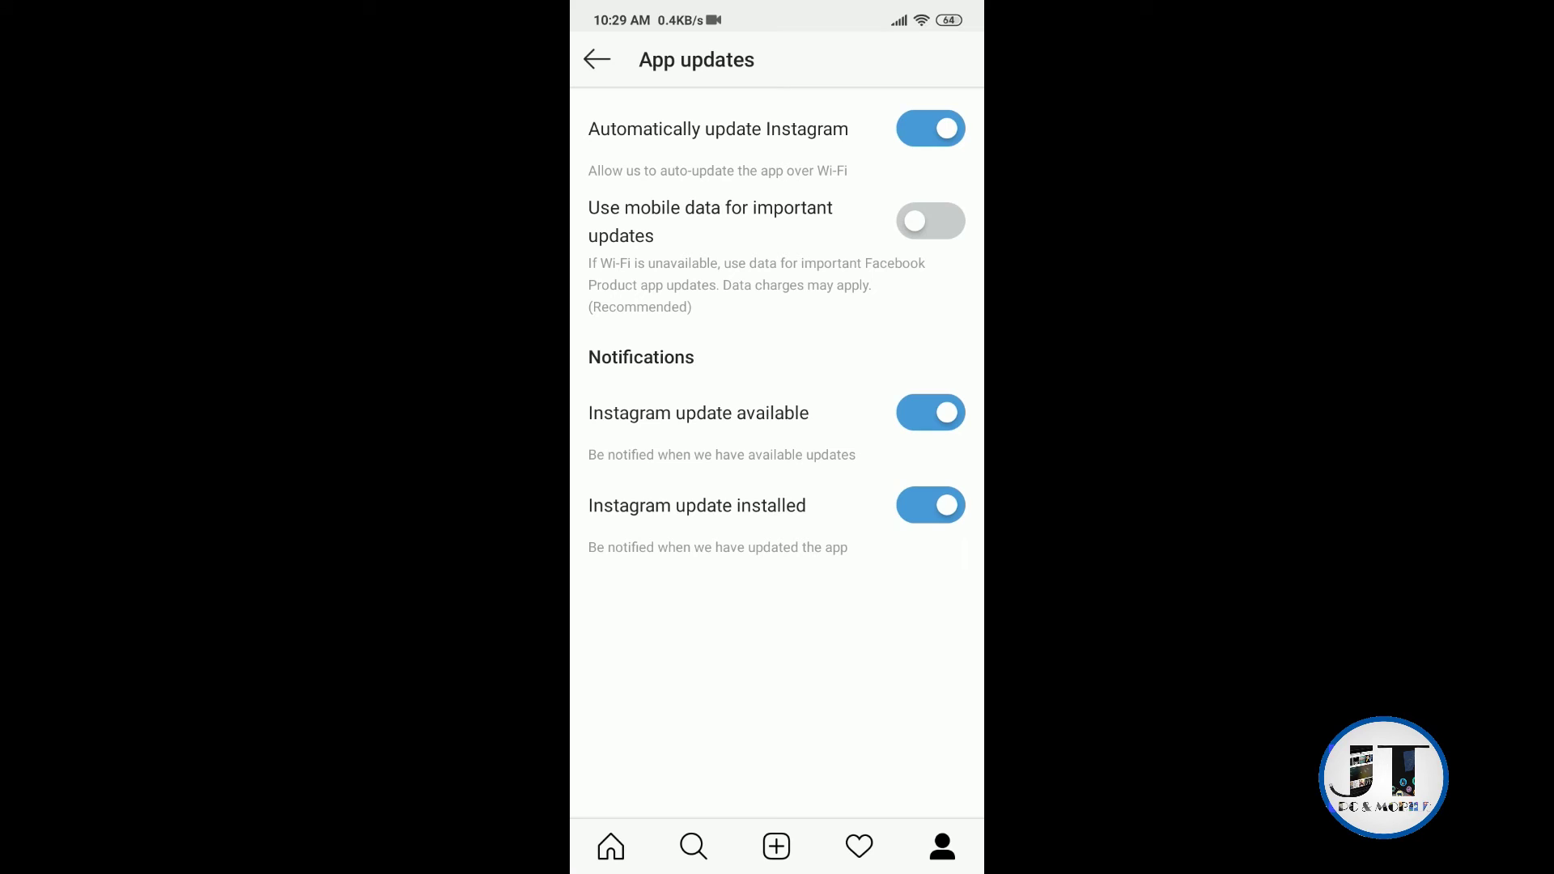
{"action": "left_click", "coordinate": [930, 128]}
{"action": "left_click", "coordinate": [778, 510]}
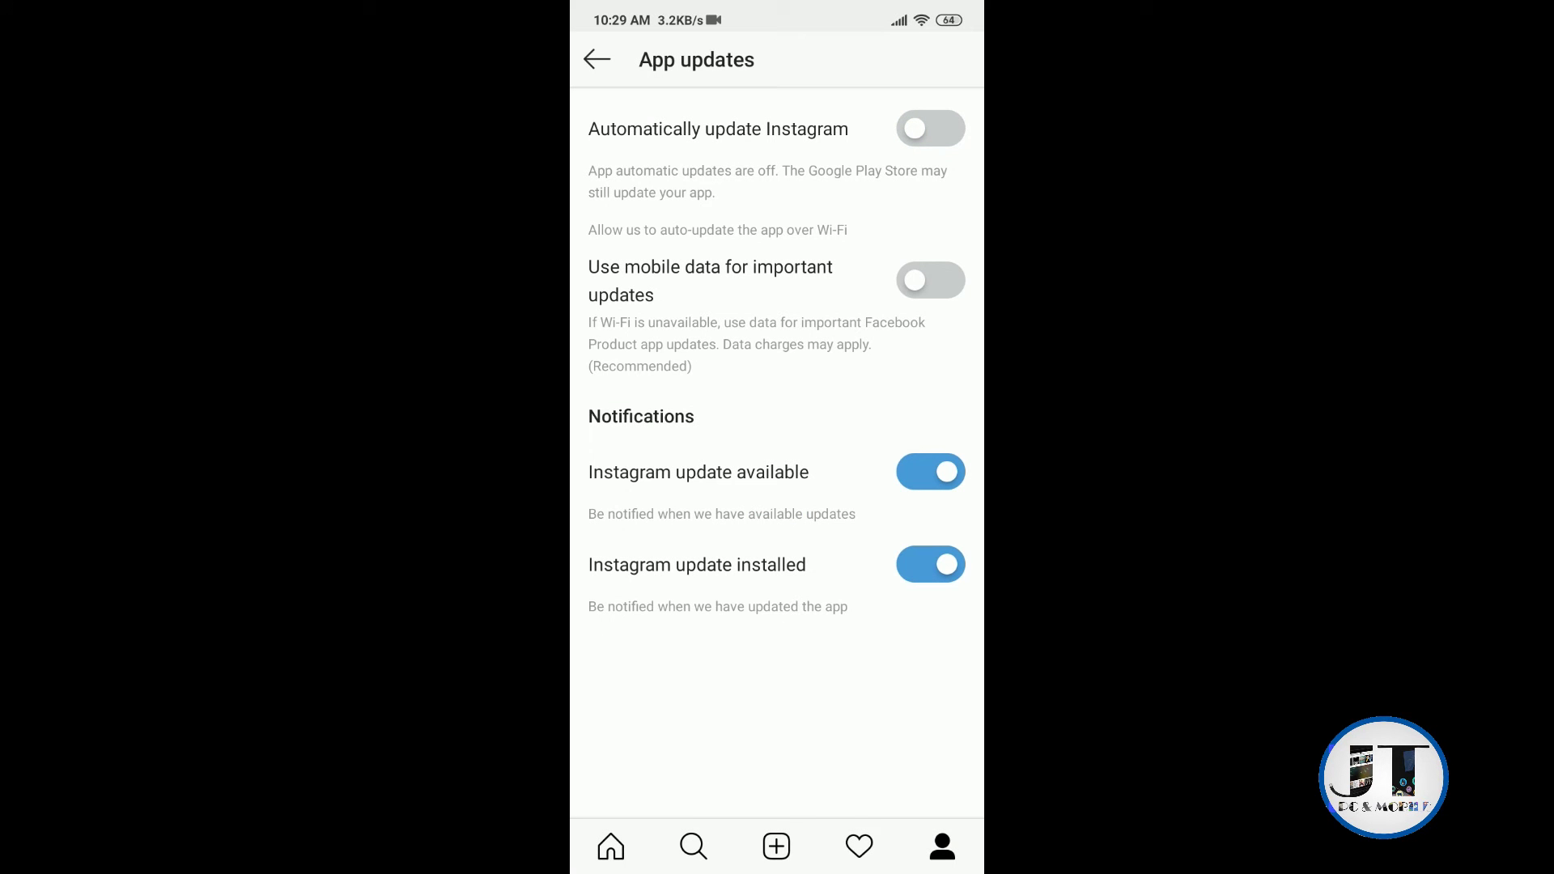
- Open Instagram's Google Play Store listing from recent searches and show its three-dot options menu
{"action": "key", "text": "Home"}
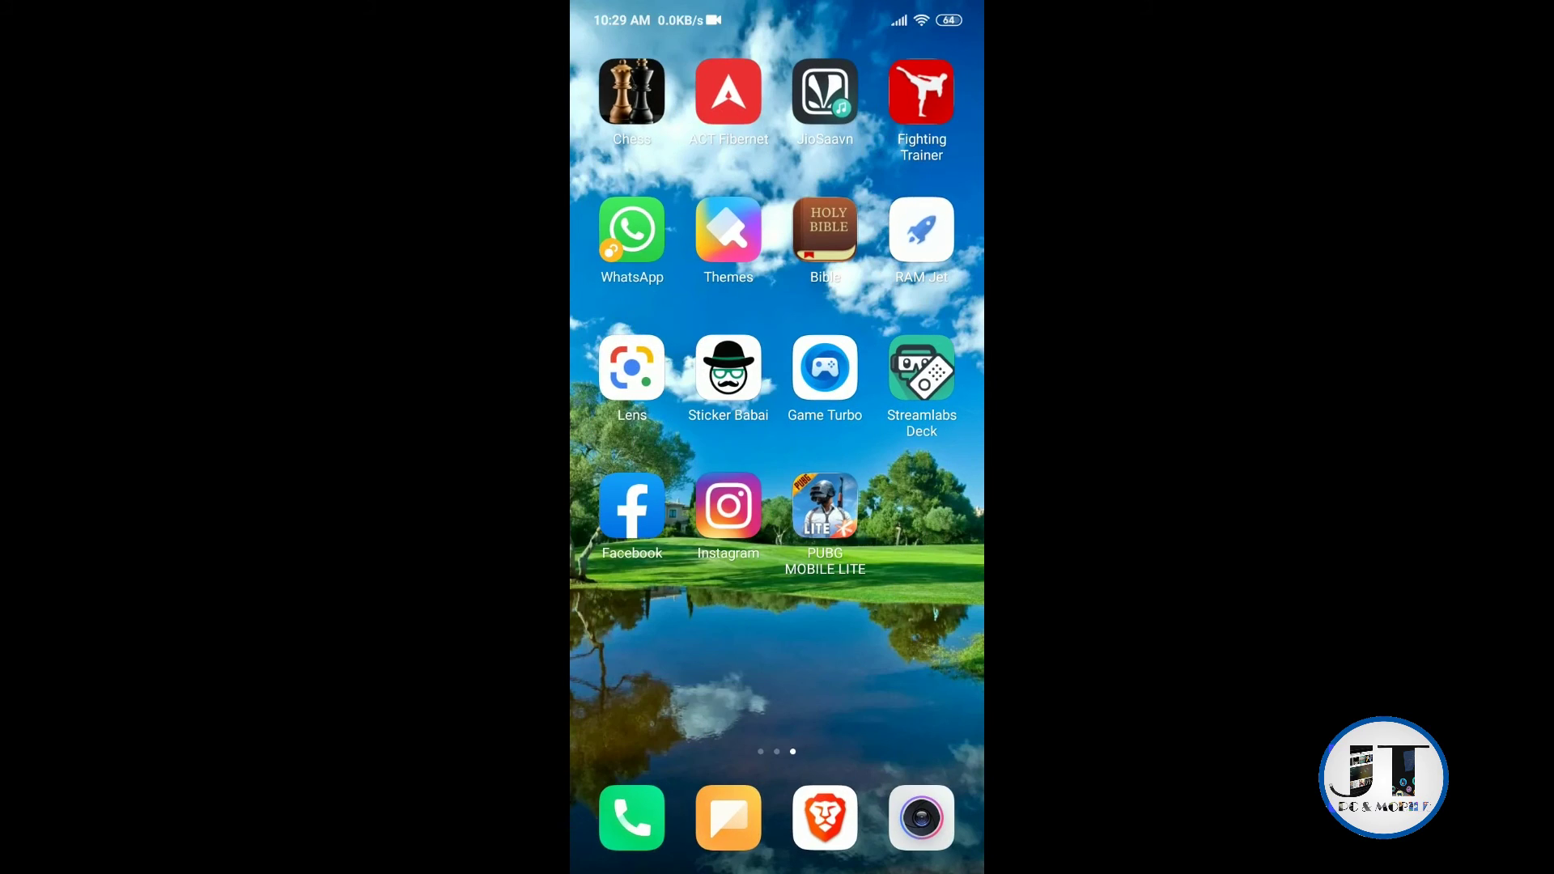
{"action": "left_click", "coordinate": [629, 506]}
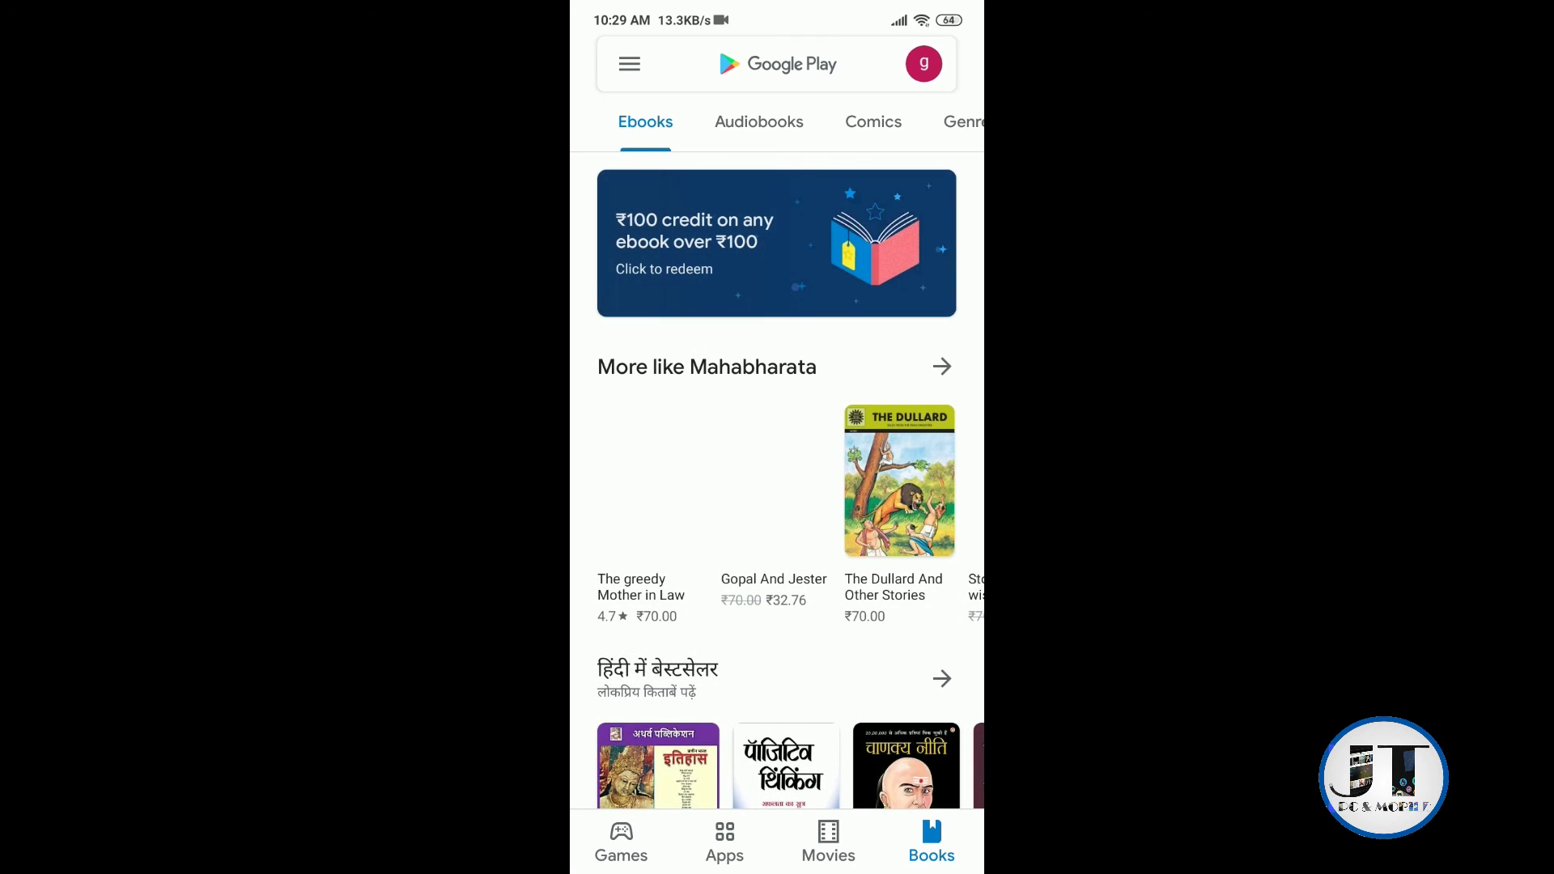
{"action": "left_click", "coordinate": [777, 64]}
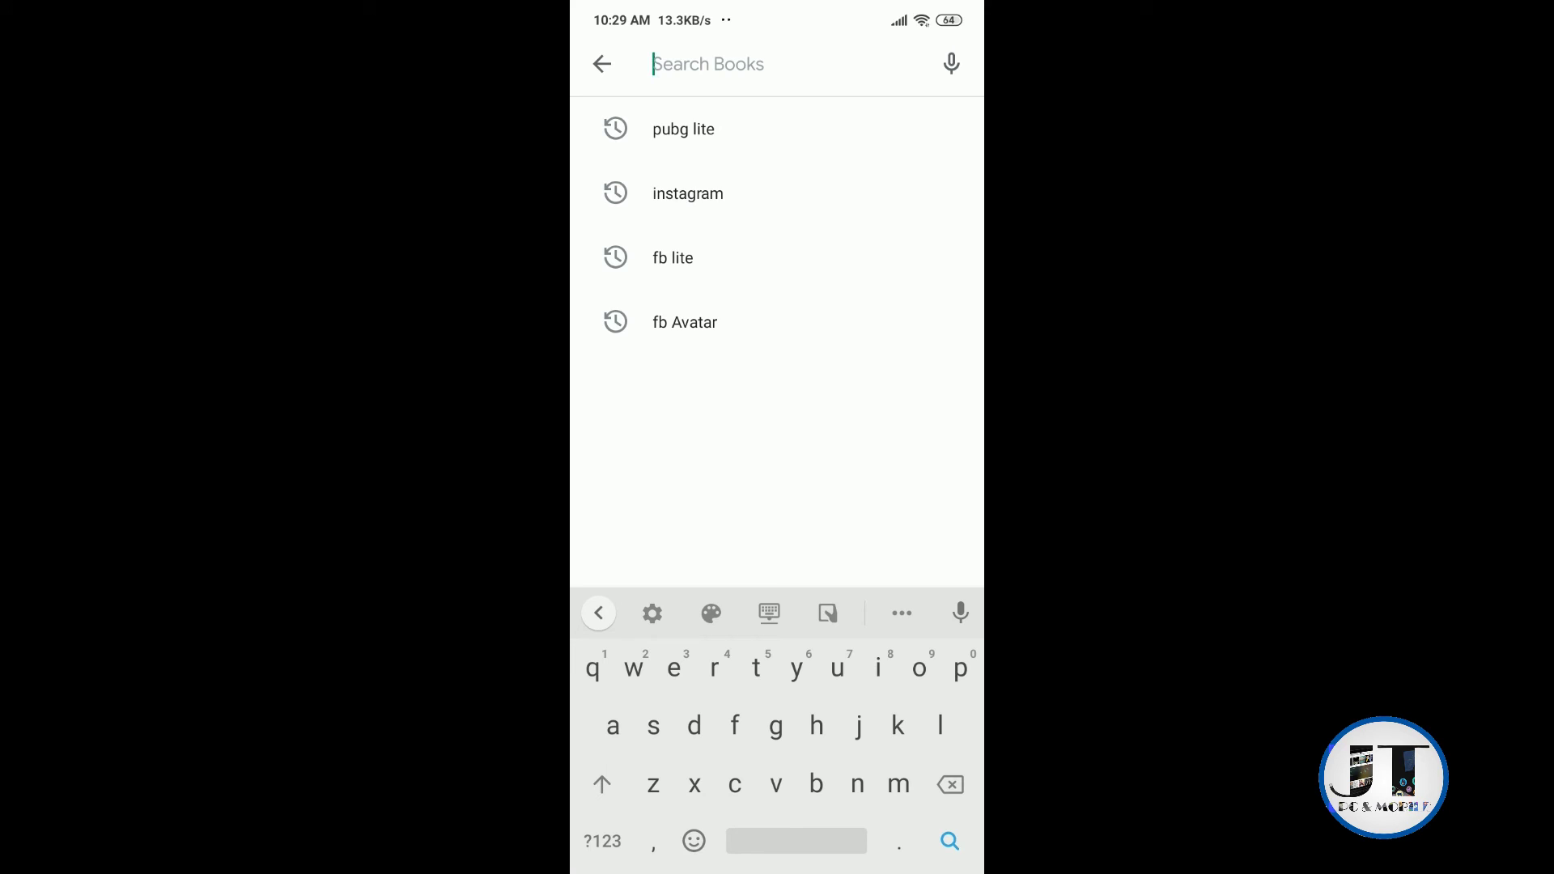
{"action": "left_click", "coordinate": [687, 194]}
{"action": "left_click", "coordinate": [639, 225]}
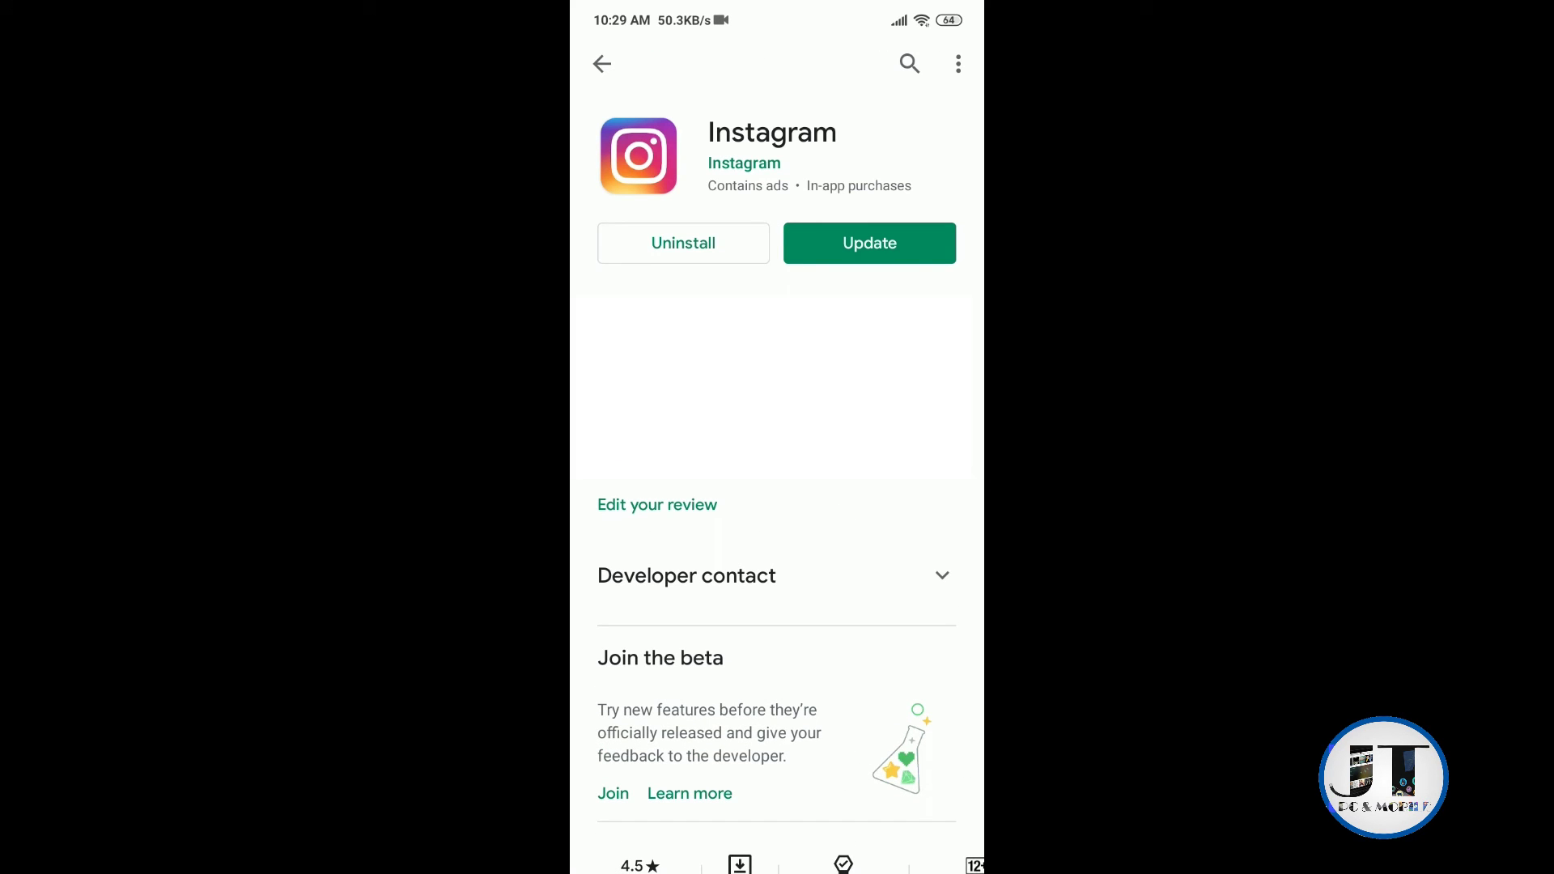
{"action": "left_click", "coordinate": [958, 63]}
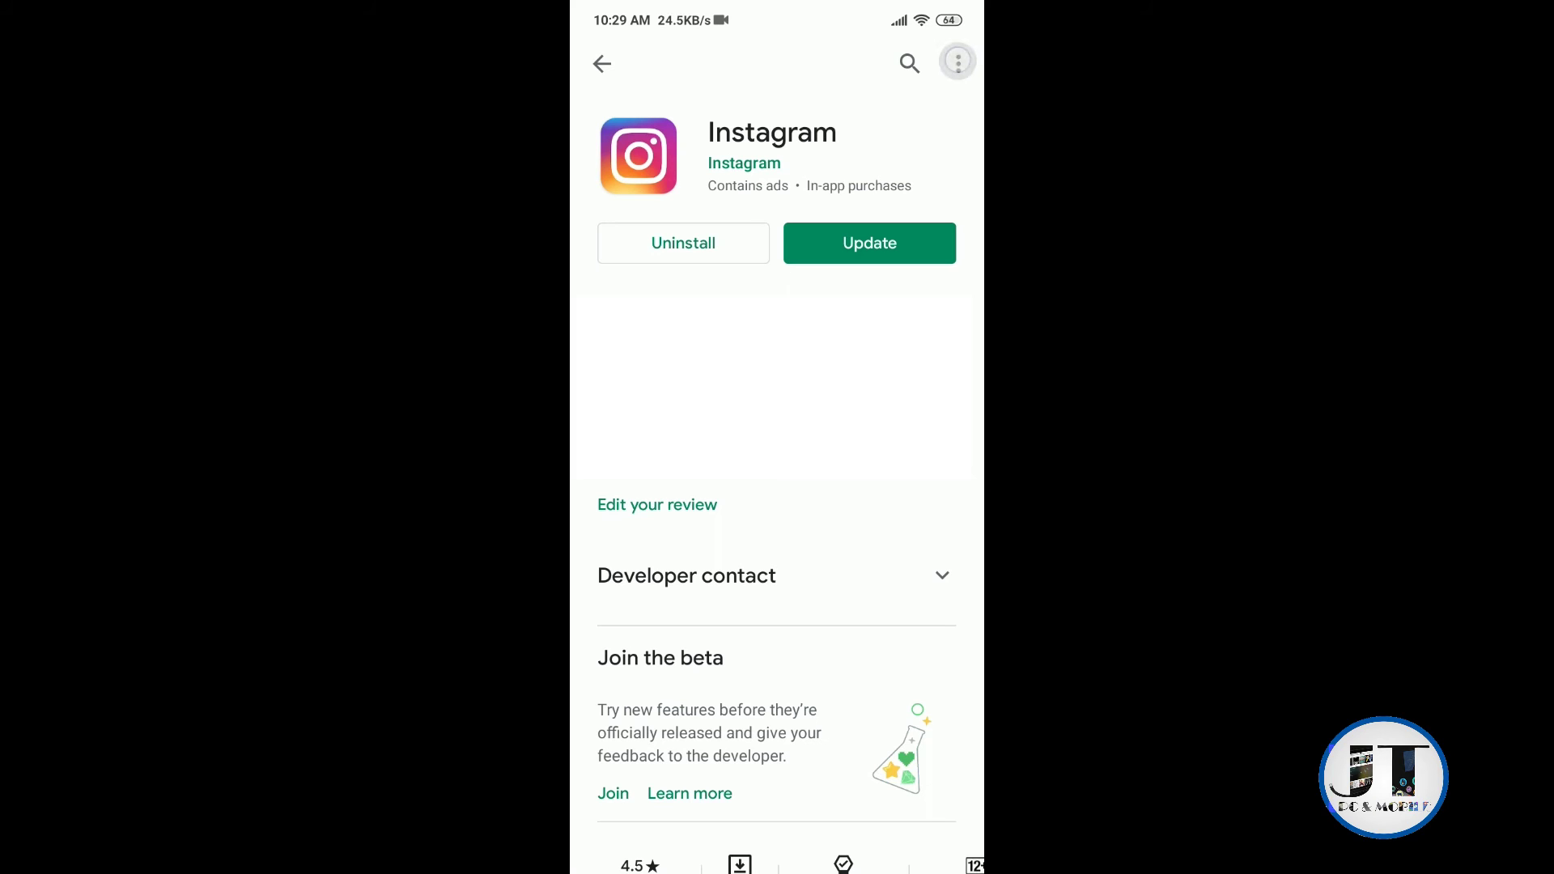